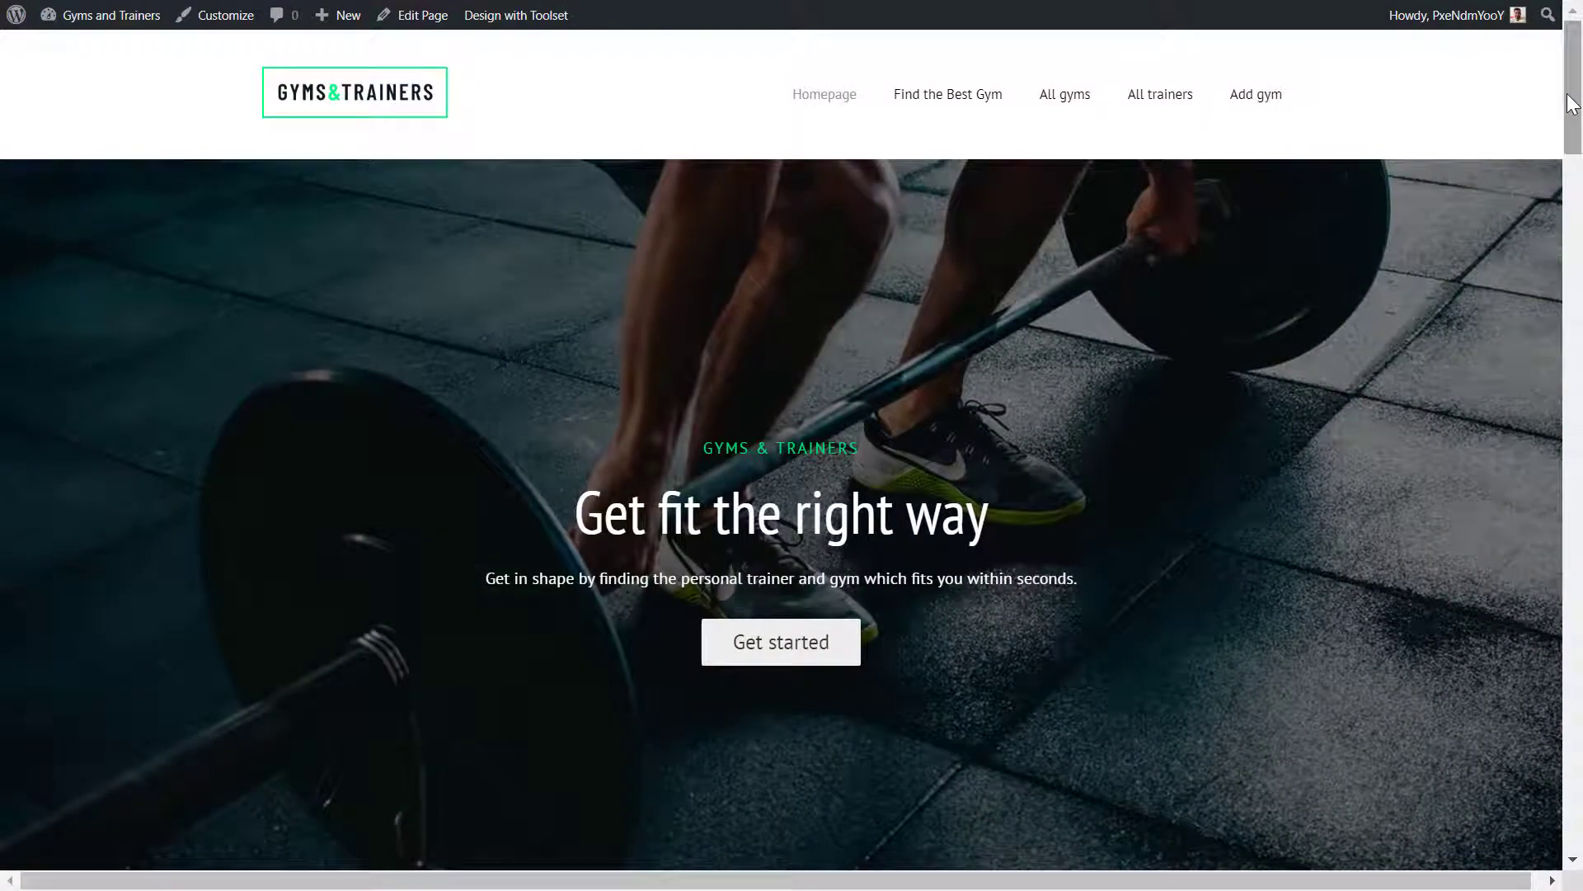
- Scroll down the front-end homepage to look over its six-photo training-class gallery
drag(1572, 105, 1580, 476)
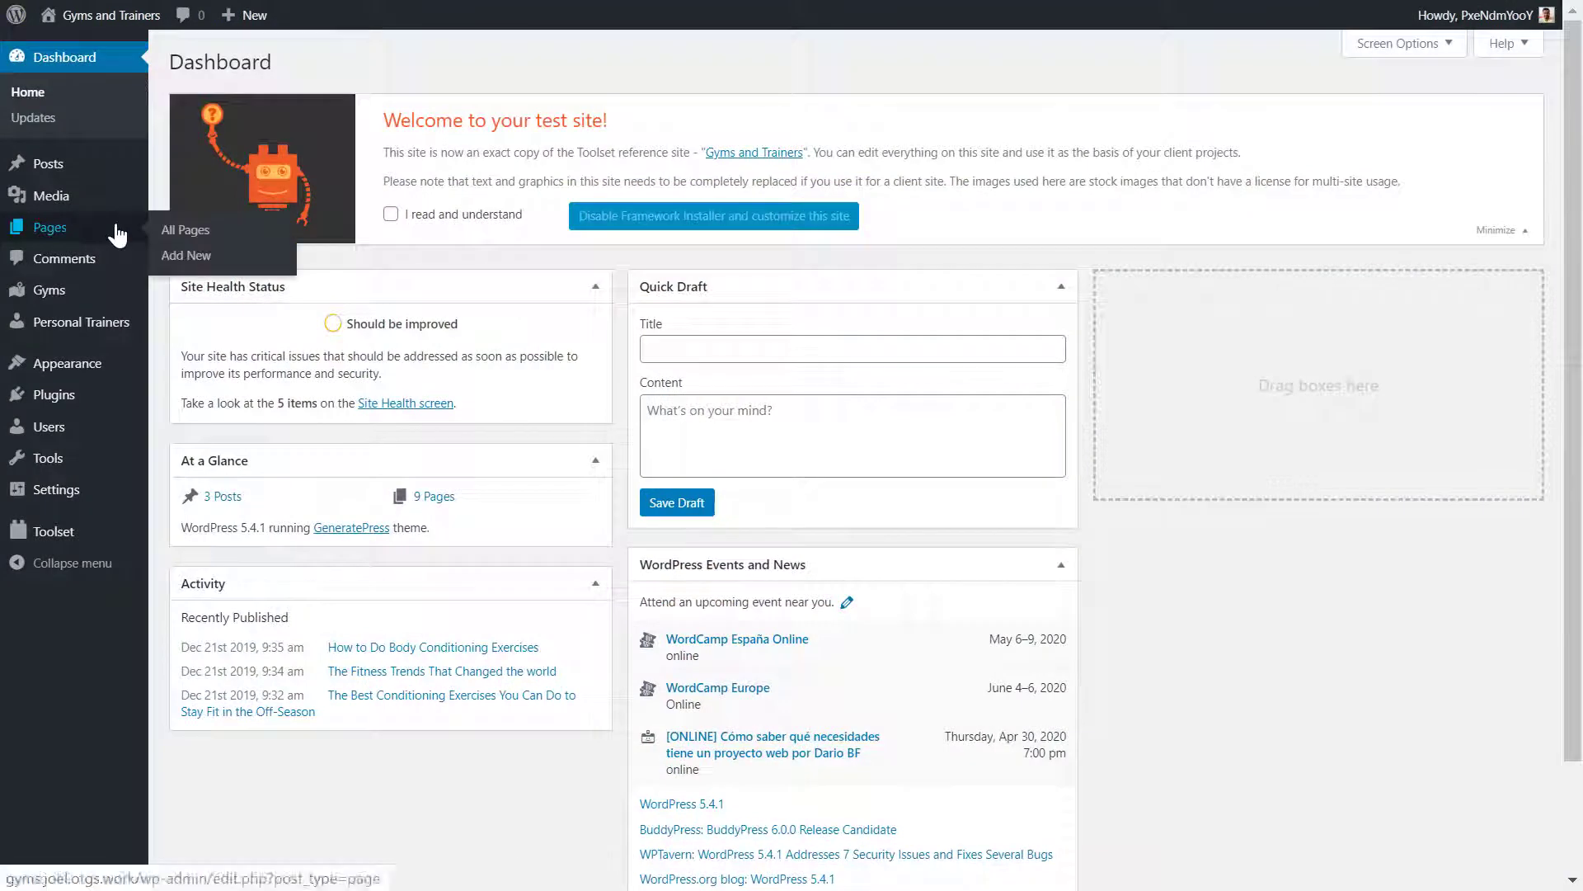
- Open the Homepage from All Pages in the block editor and scroll to Professional Classes
click(118, 235)
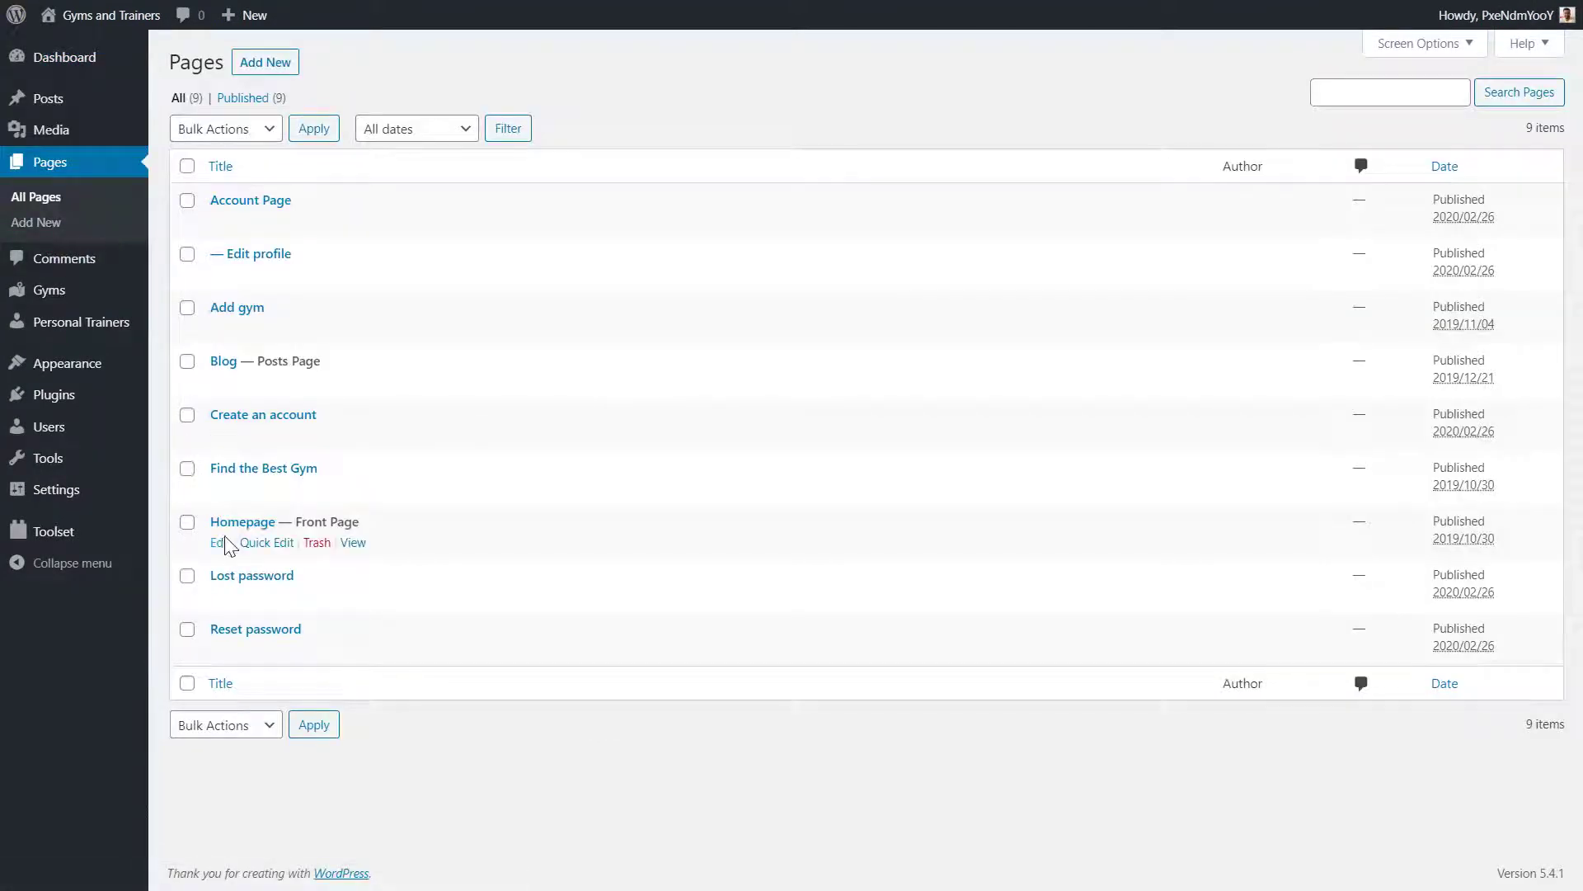
click(221, 544)
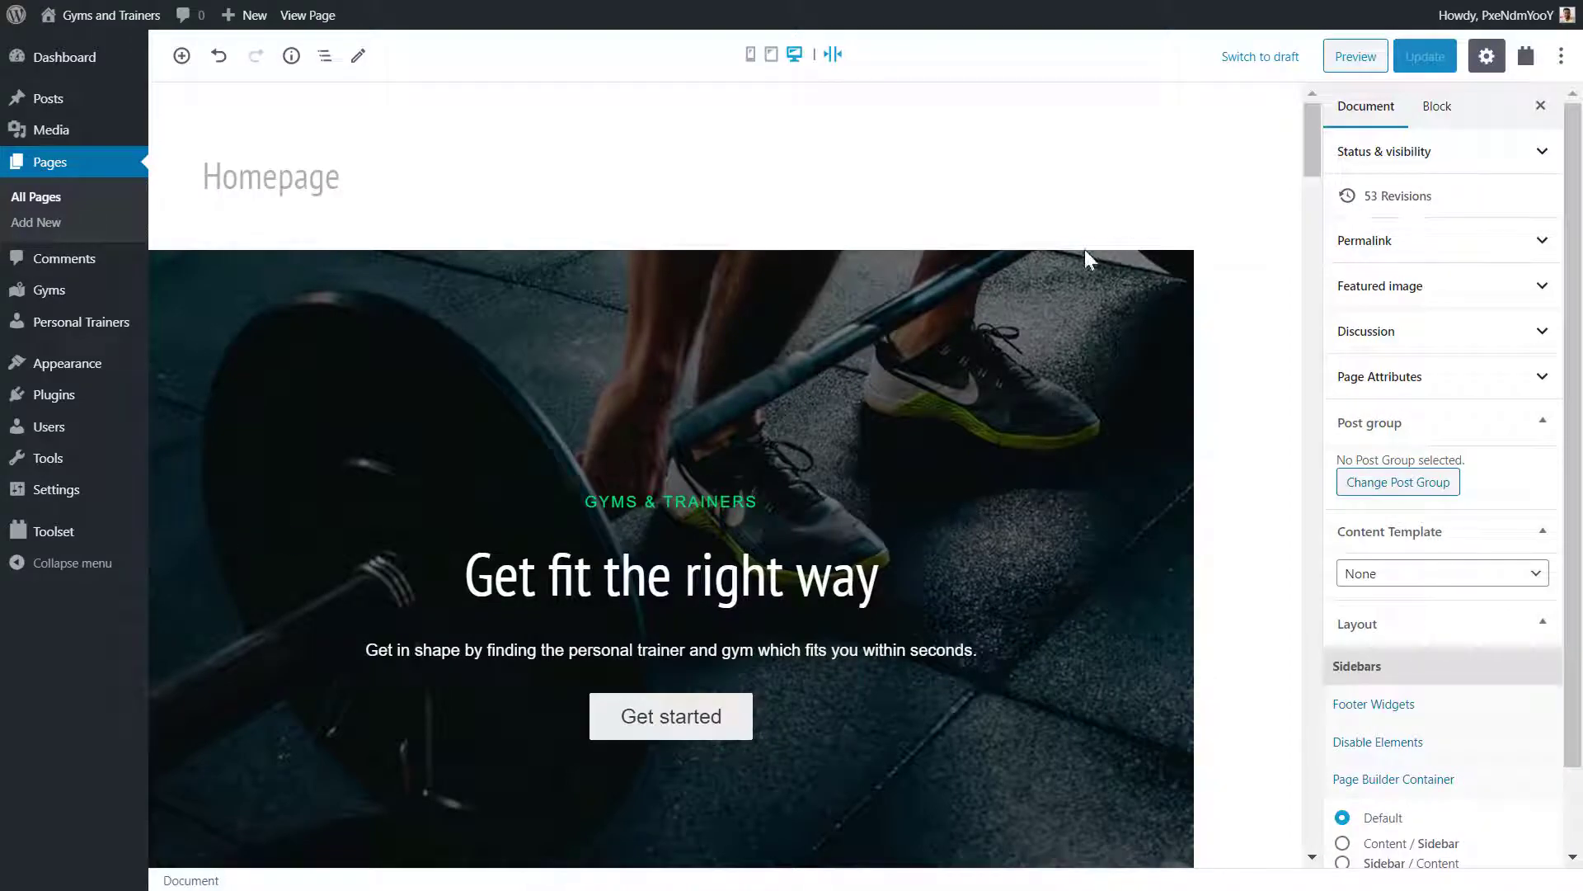
drag(1315, 164, 1276, 448)
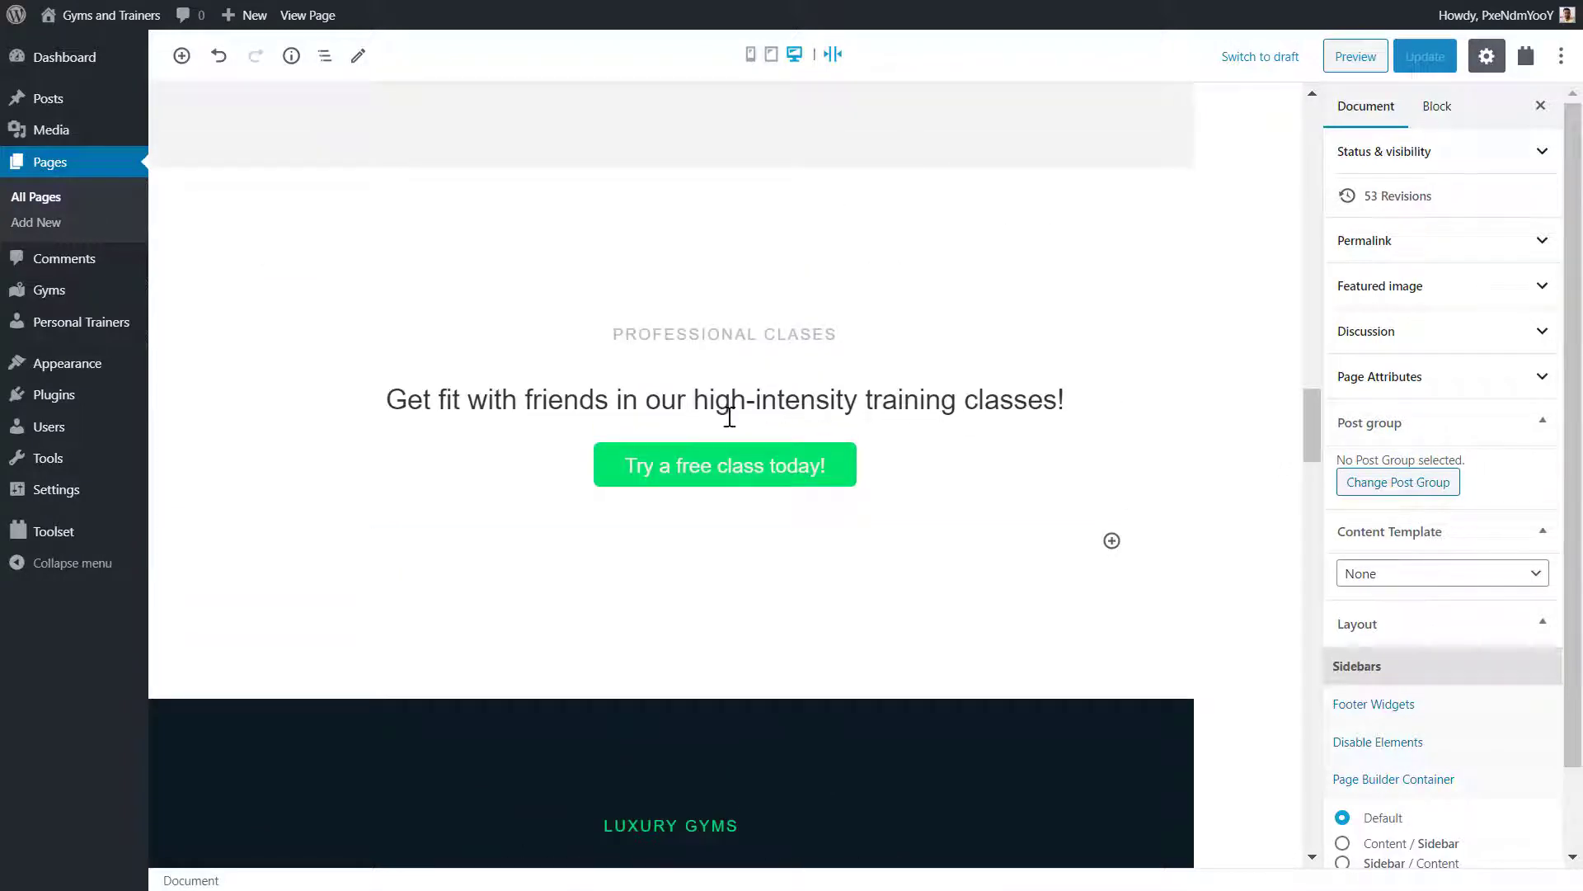
- Insert a Toolset Gallery block with the Masonry layout below the heading, then open the Media Library
click(703, 428)
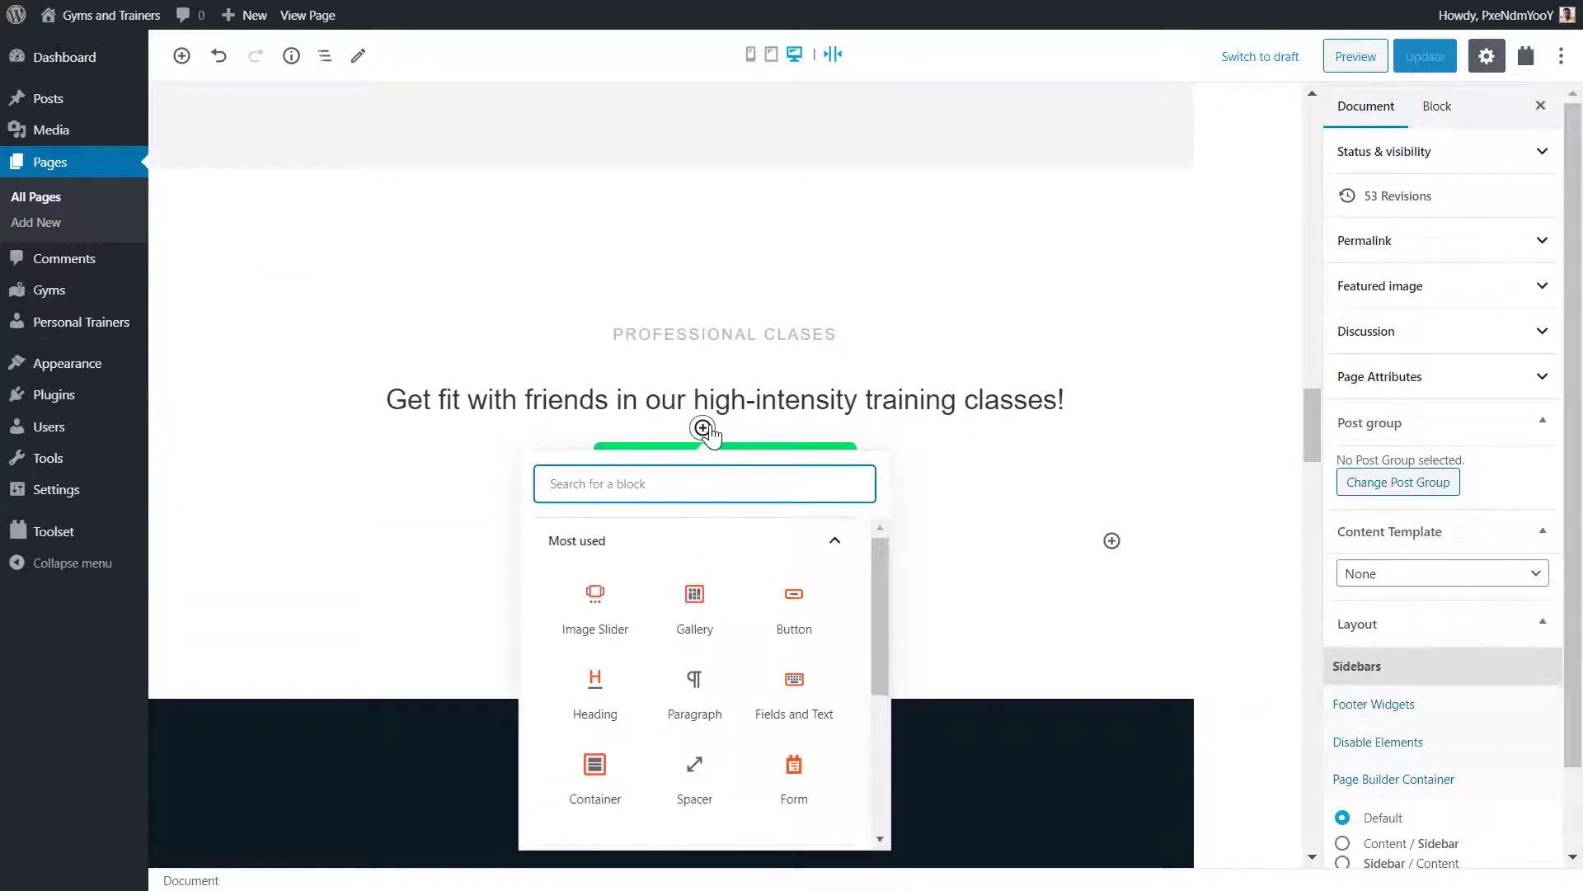
drag(876, 577, 874, 716)
click(764, 813)
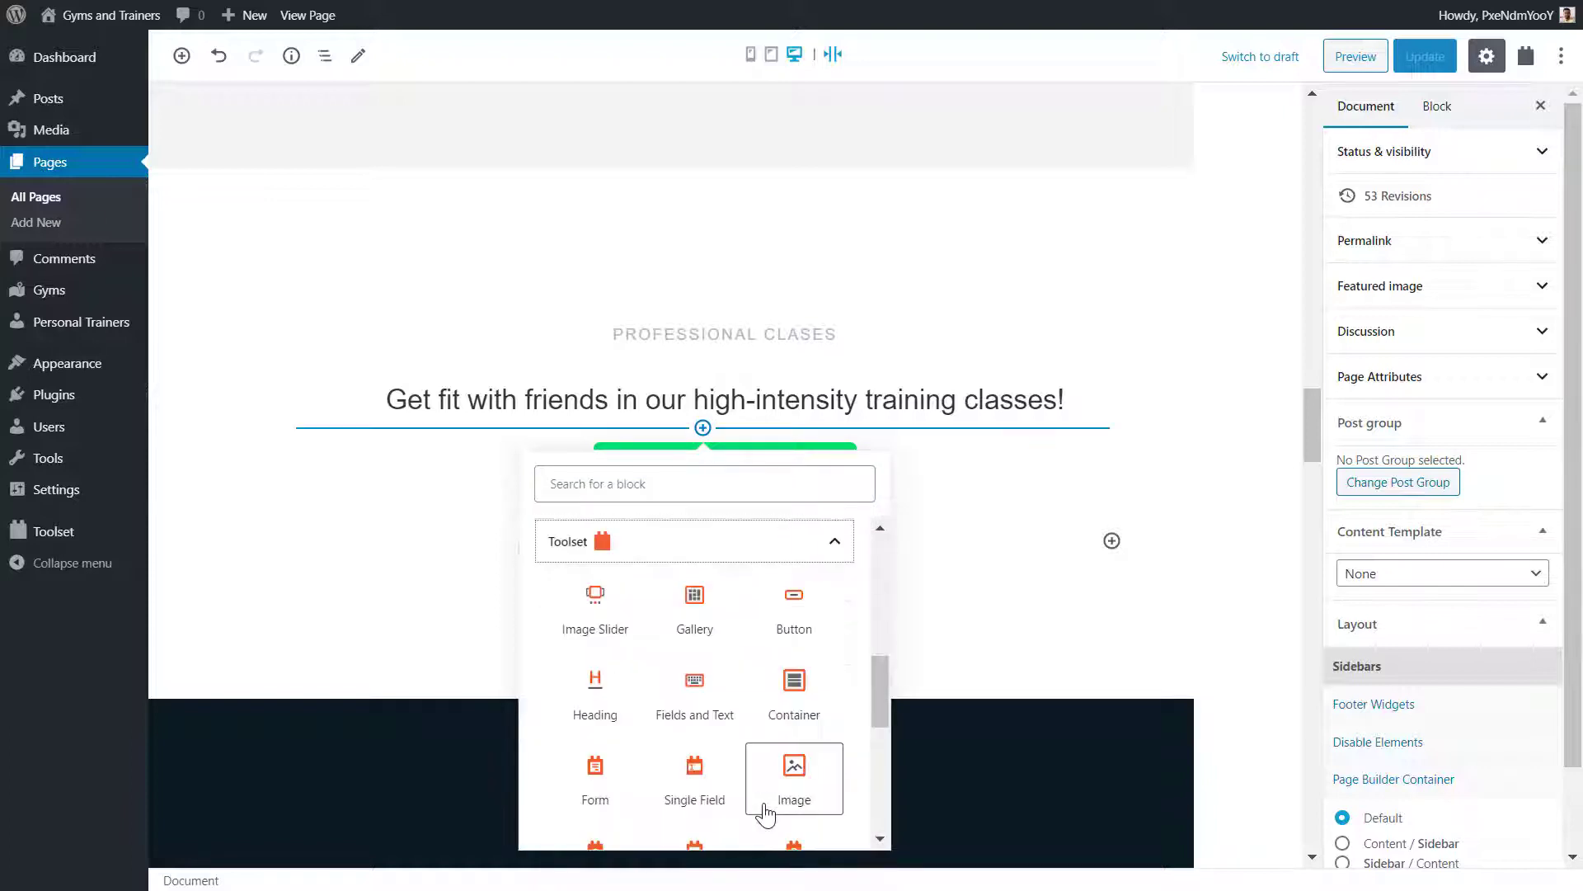
click(703, 626)
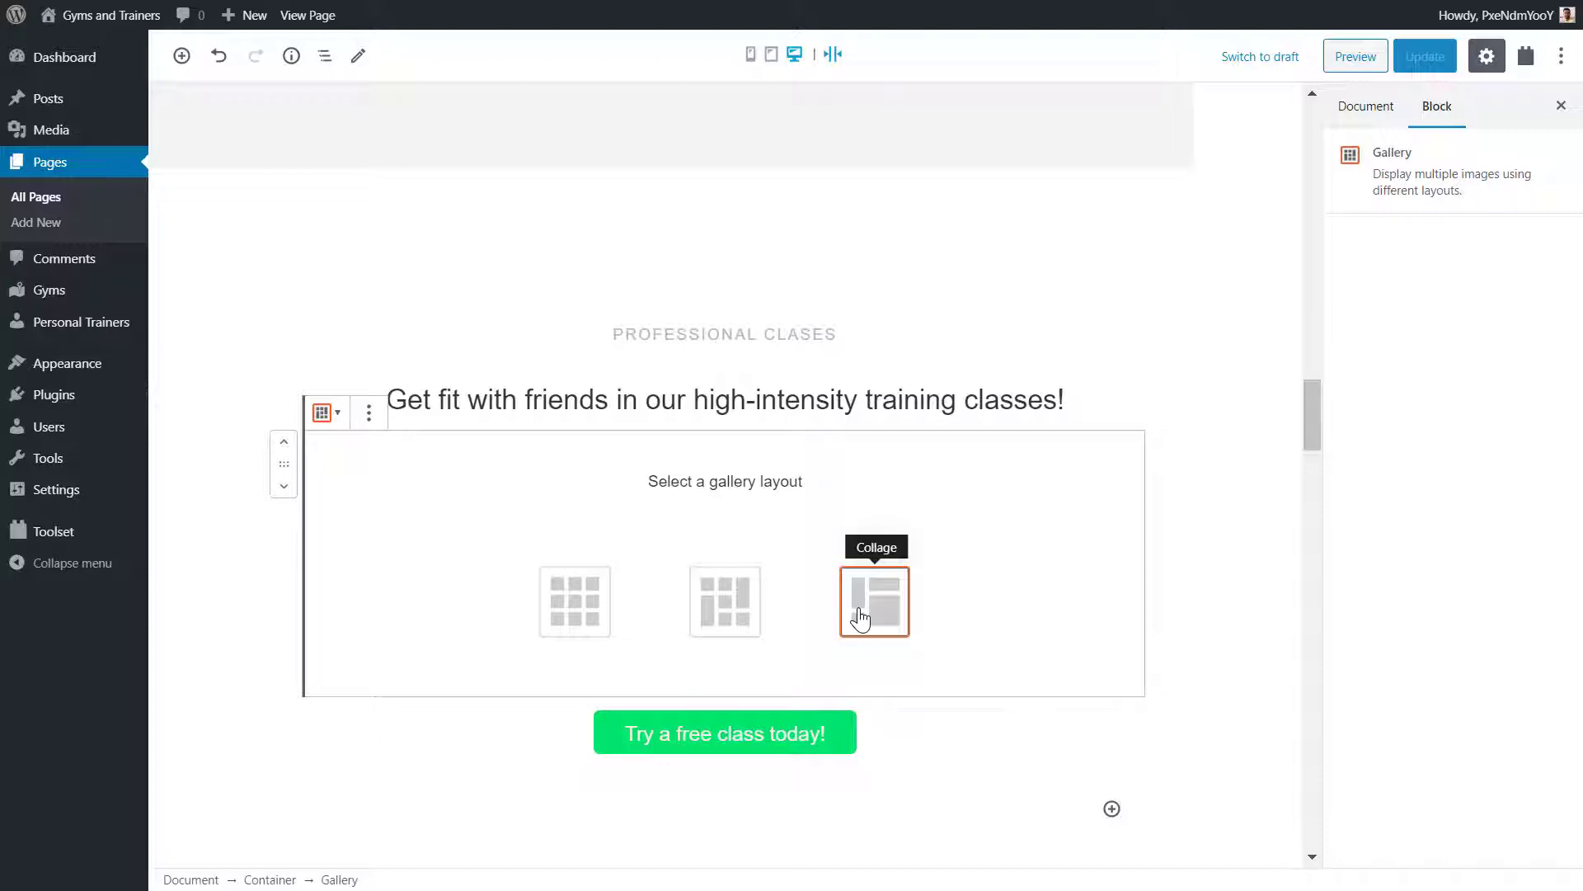
click(742, 619)
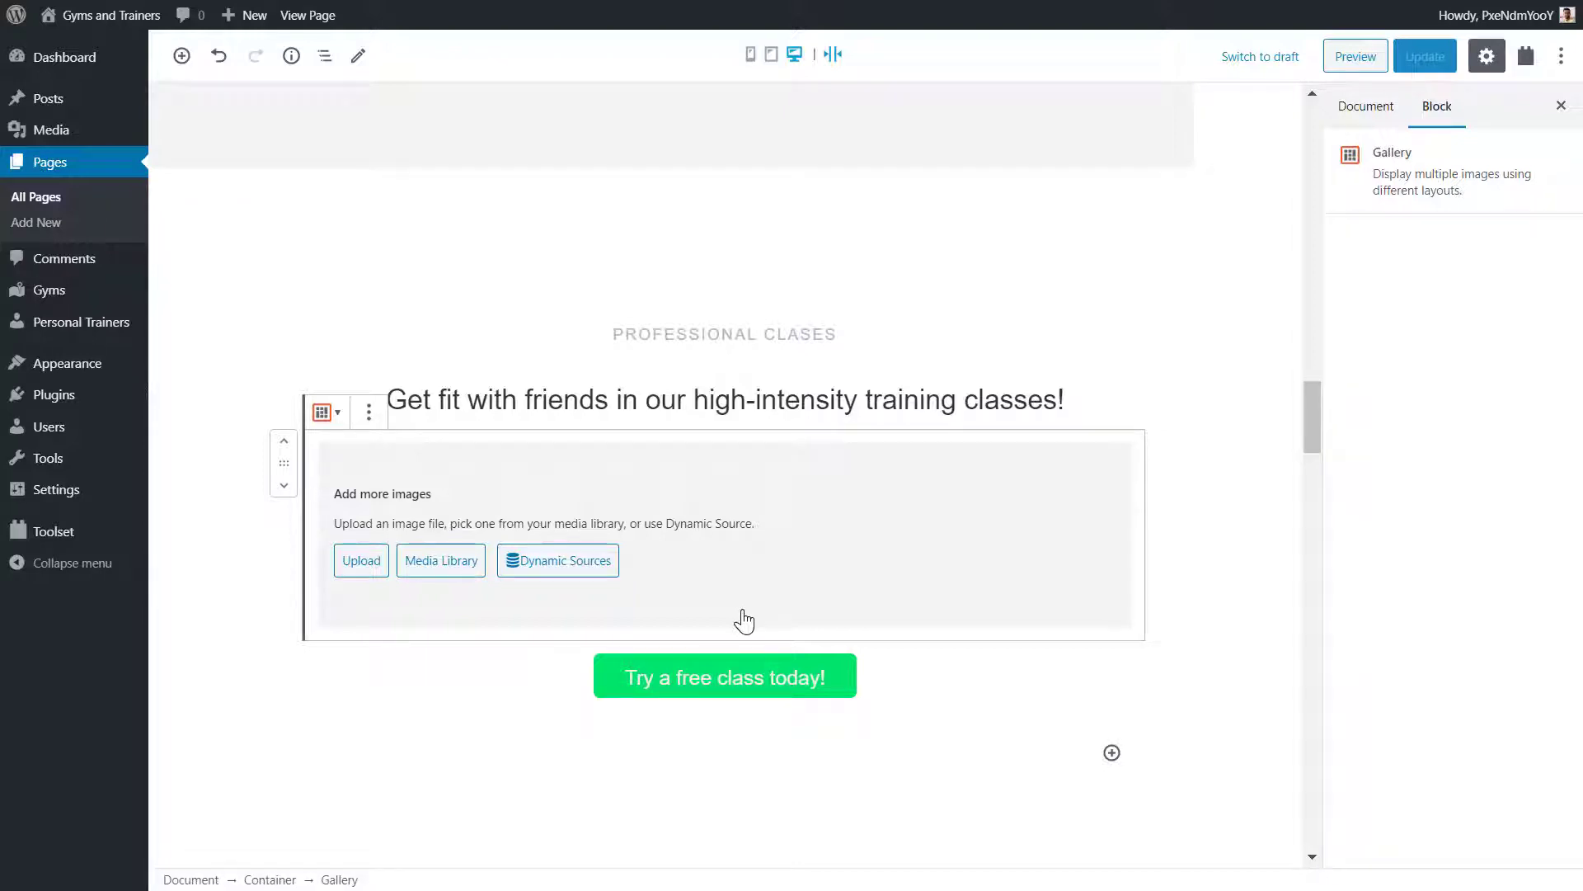
click(441, 561)
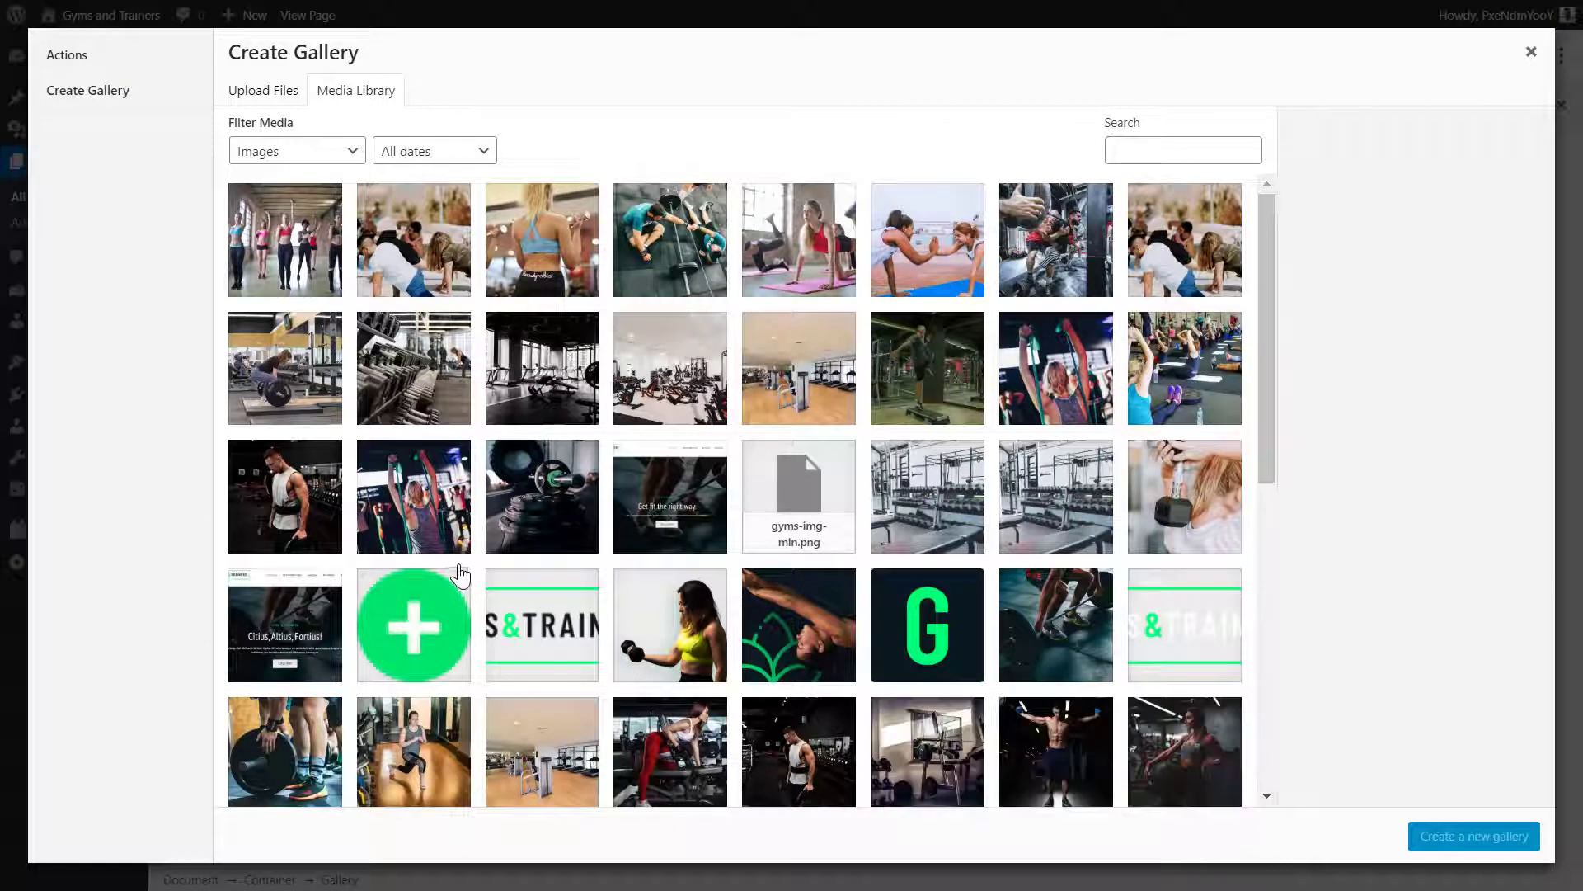
- Select the seven top-row gym-class photos and create a new gallery from them
click(313, 277)
click(423, 266)
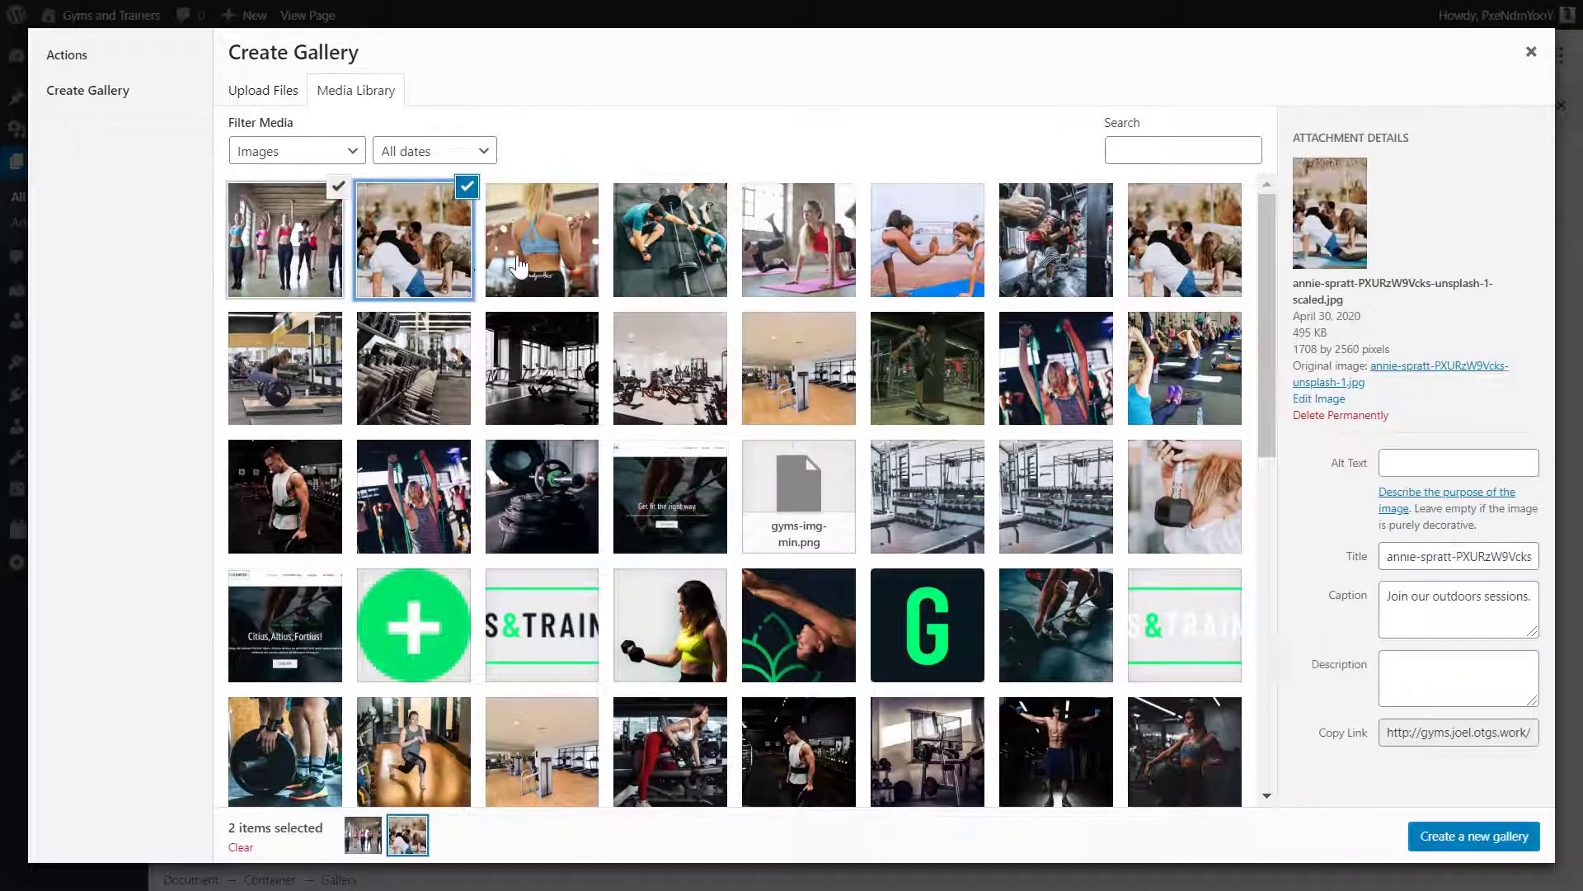
click(518, 264)
click(684, 261)
click(825, 254)
click(907, 251)
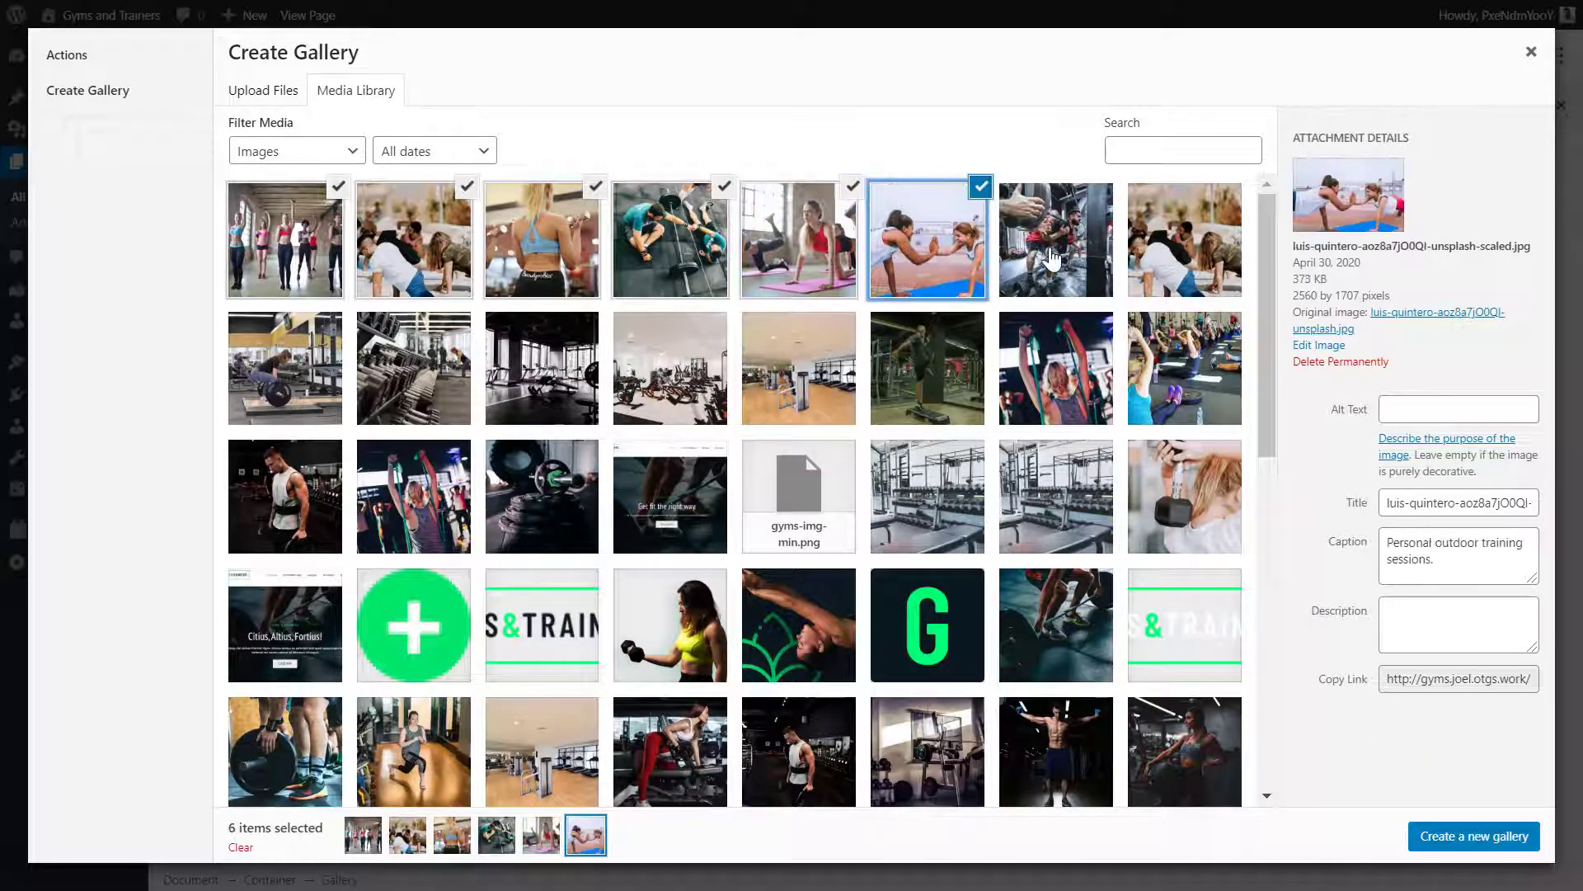
click(1054, 260)
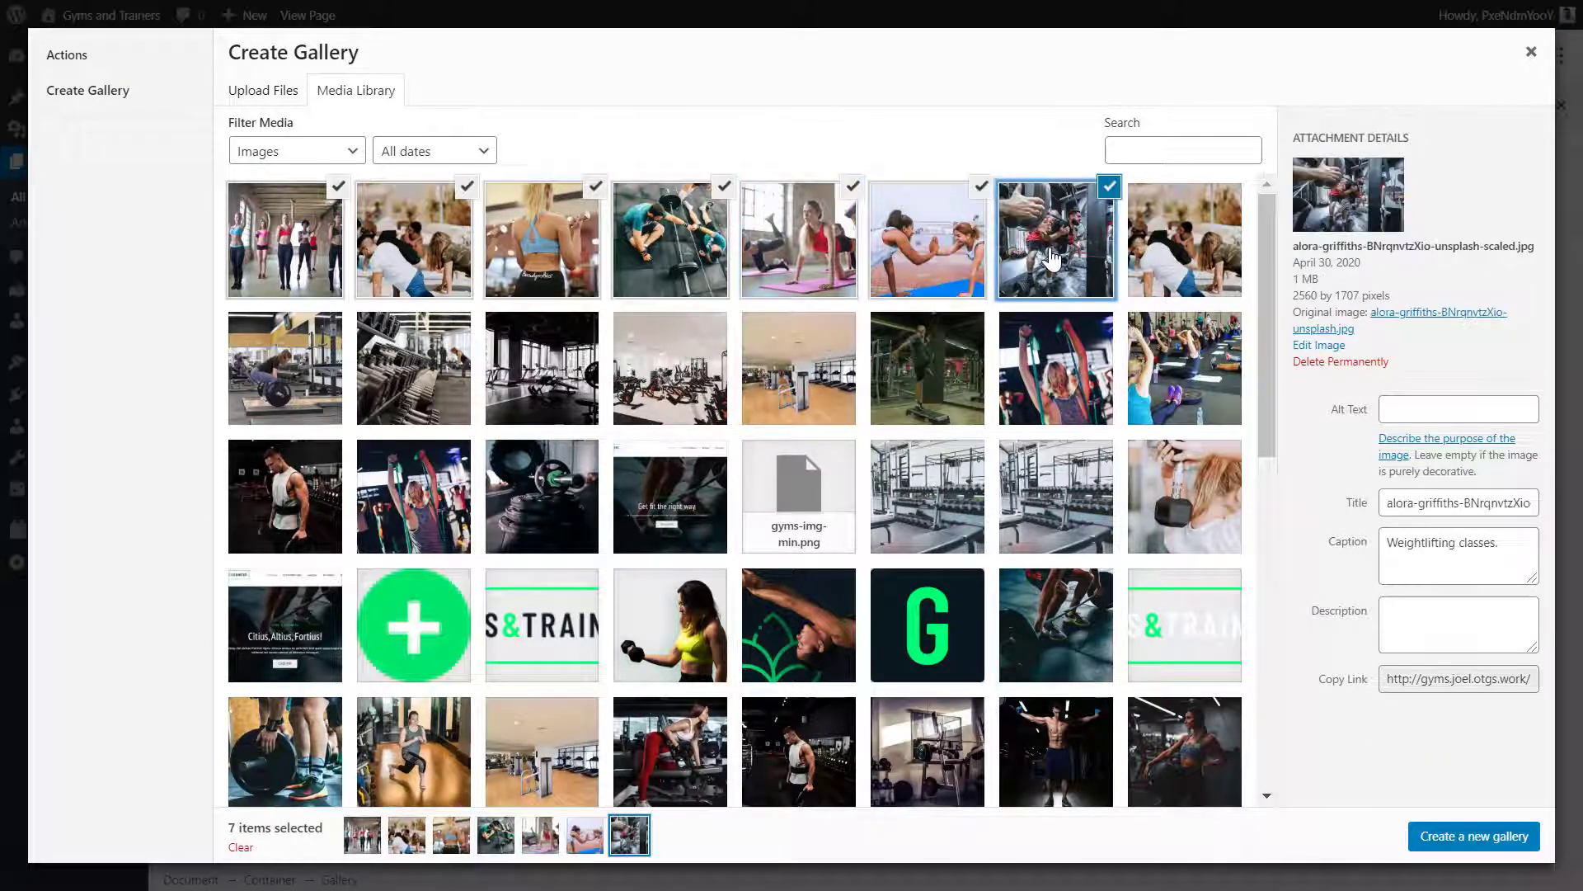
click(1451, 835)
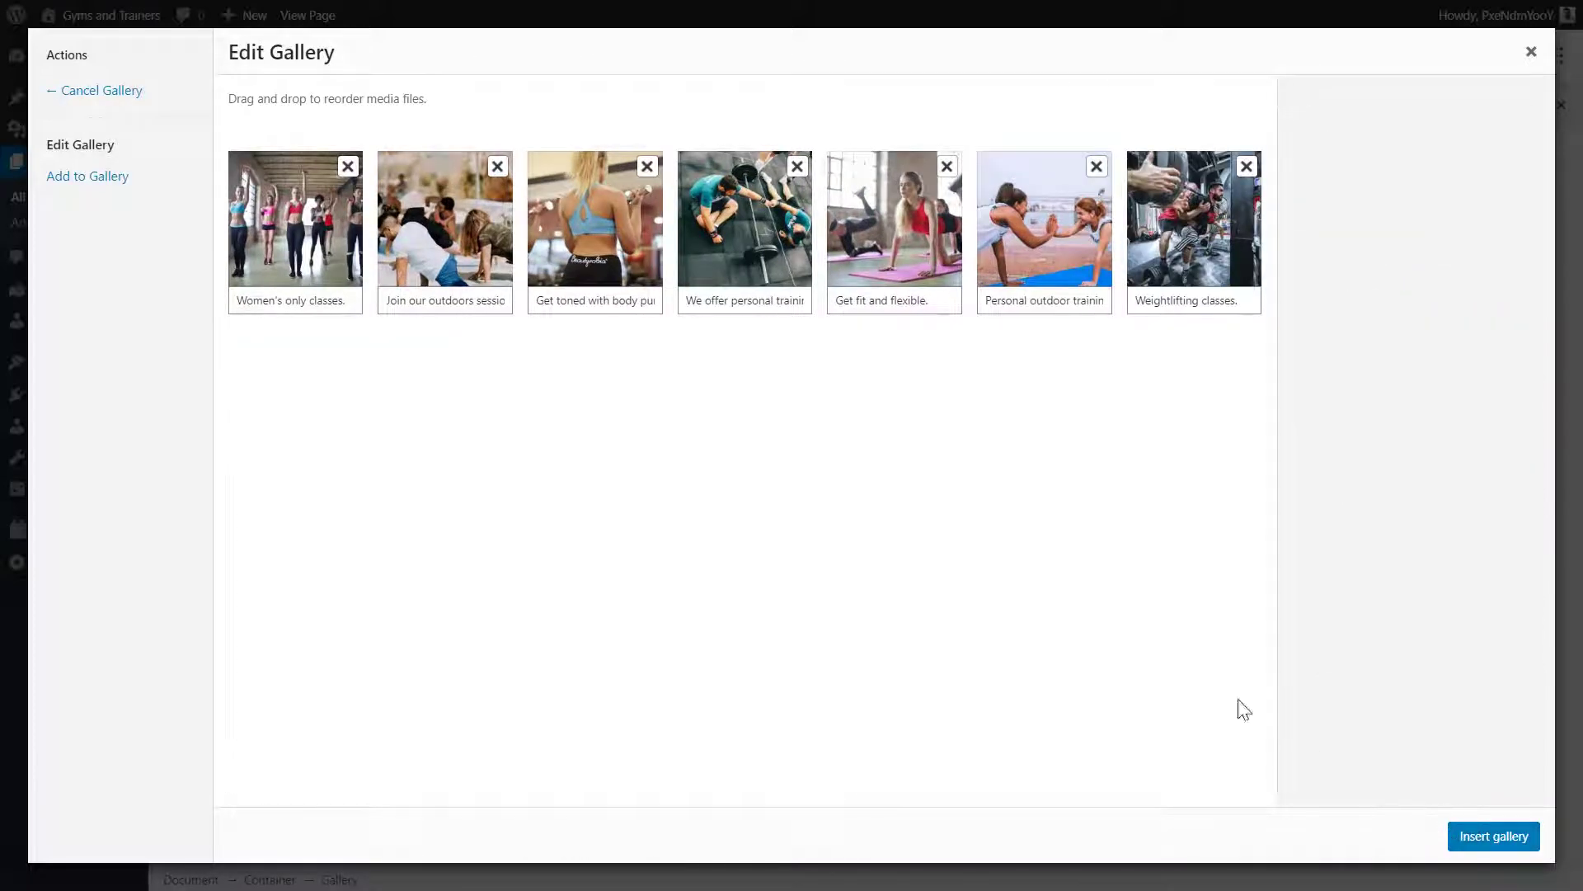
- Move the personal training photo into third place and insert the gallery
drag(427, 221, 581, 219)
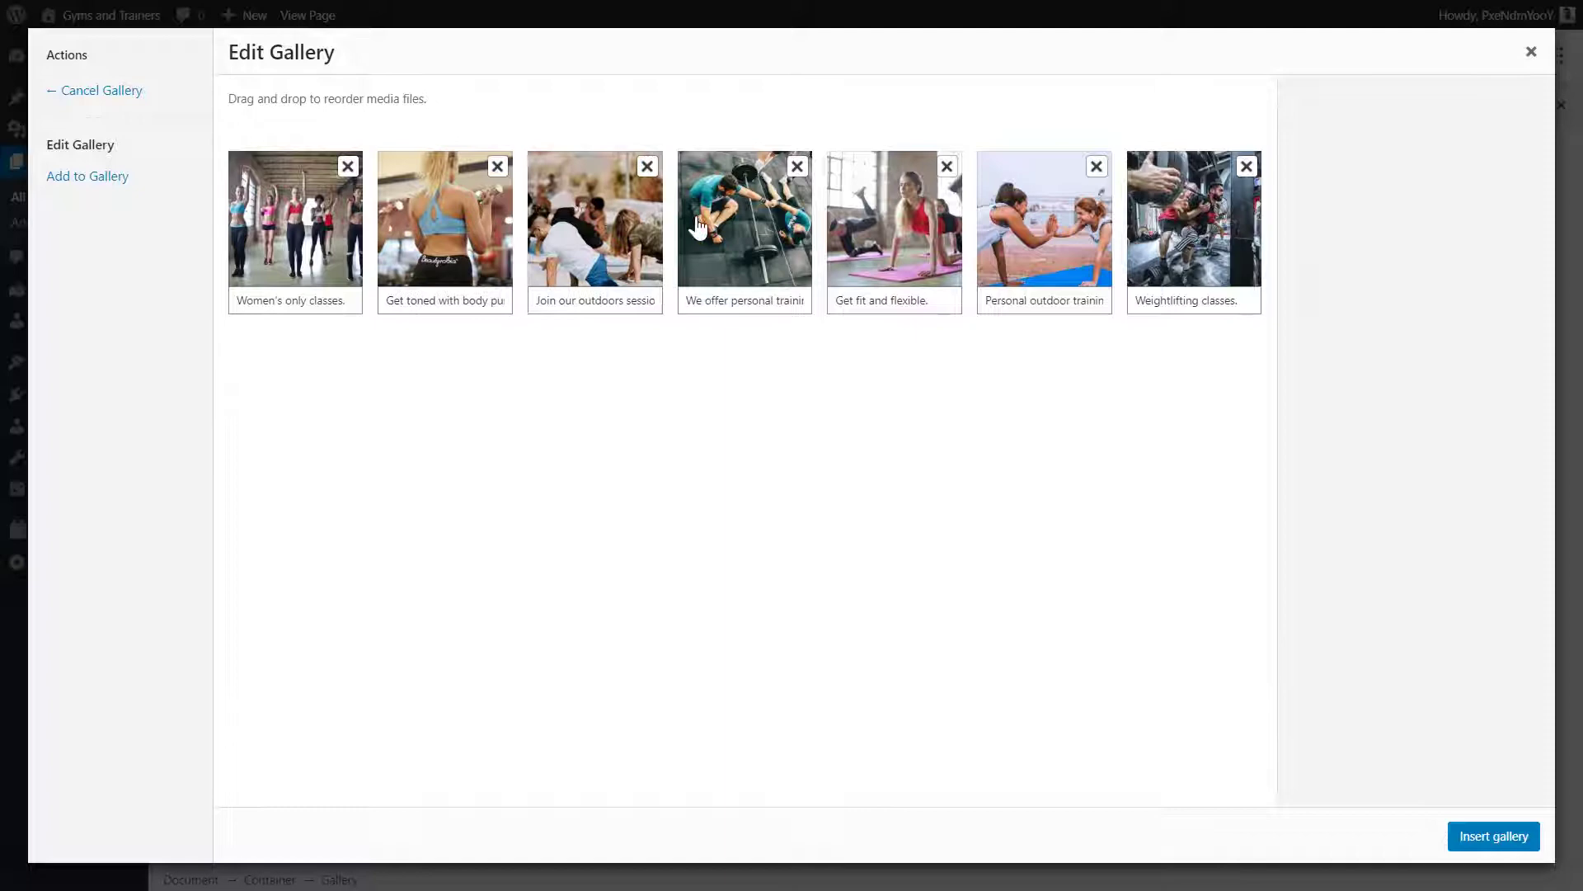
drag(699, 227, 570, 233)
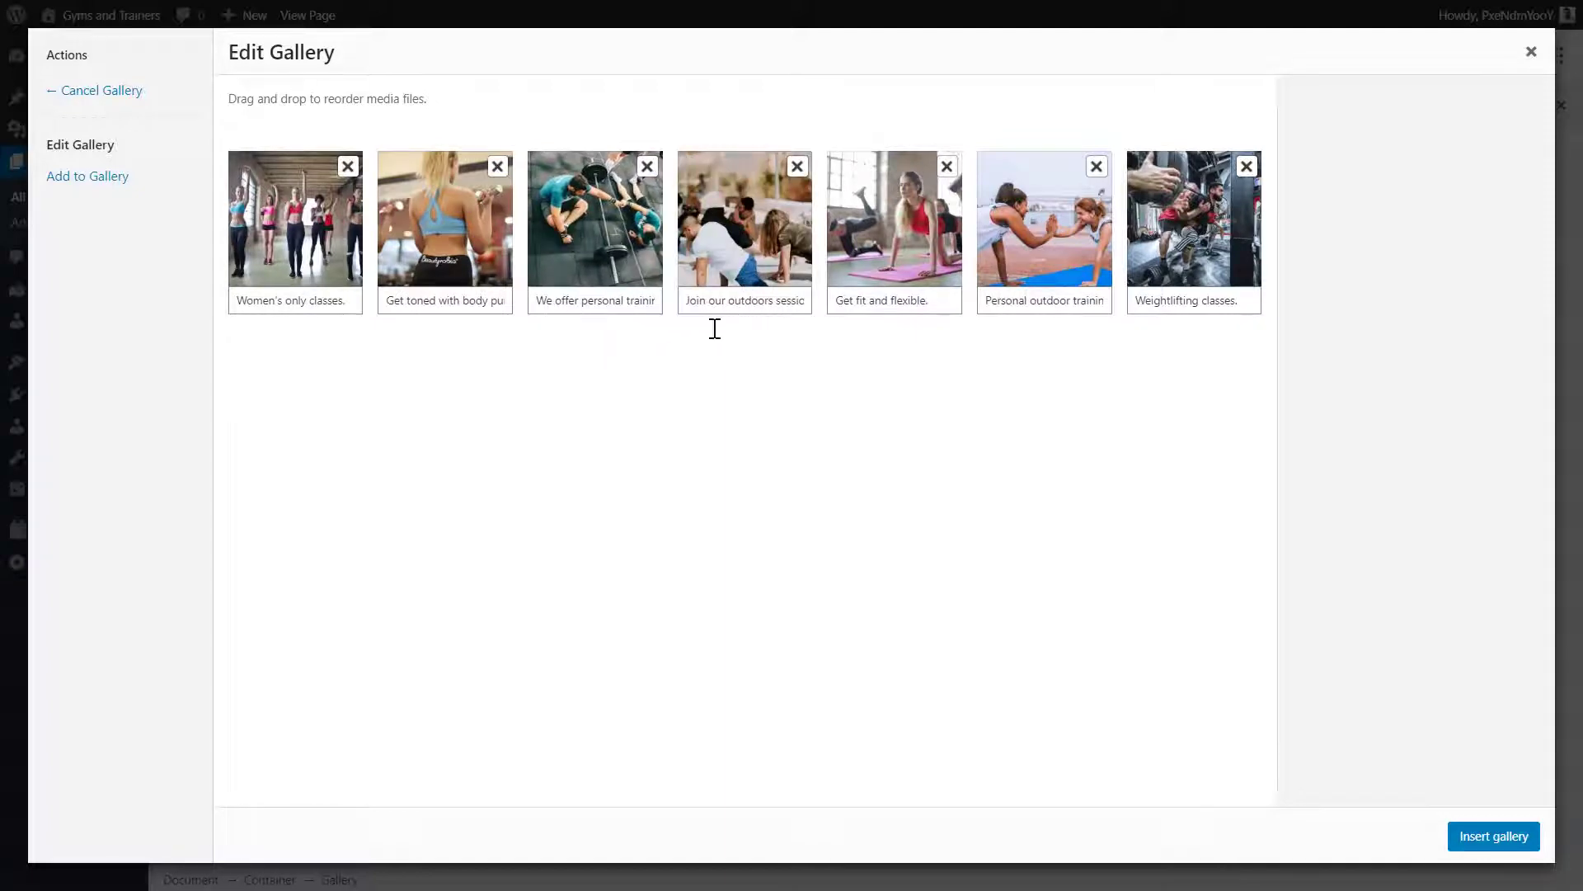
click(1460, 836)
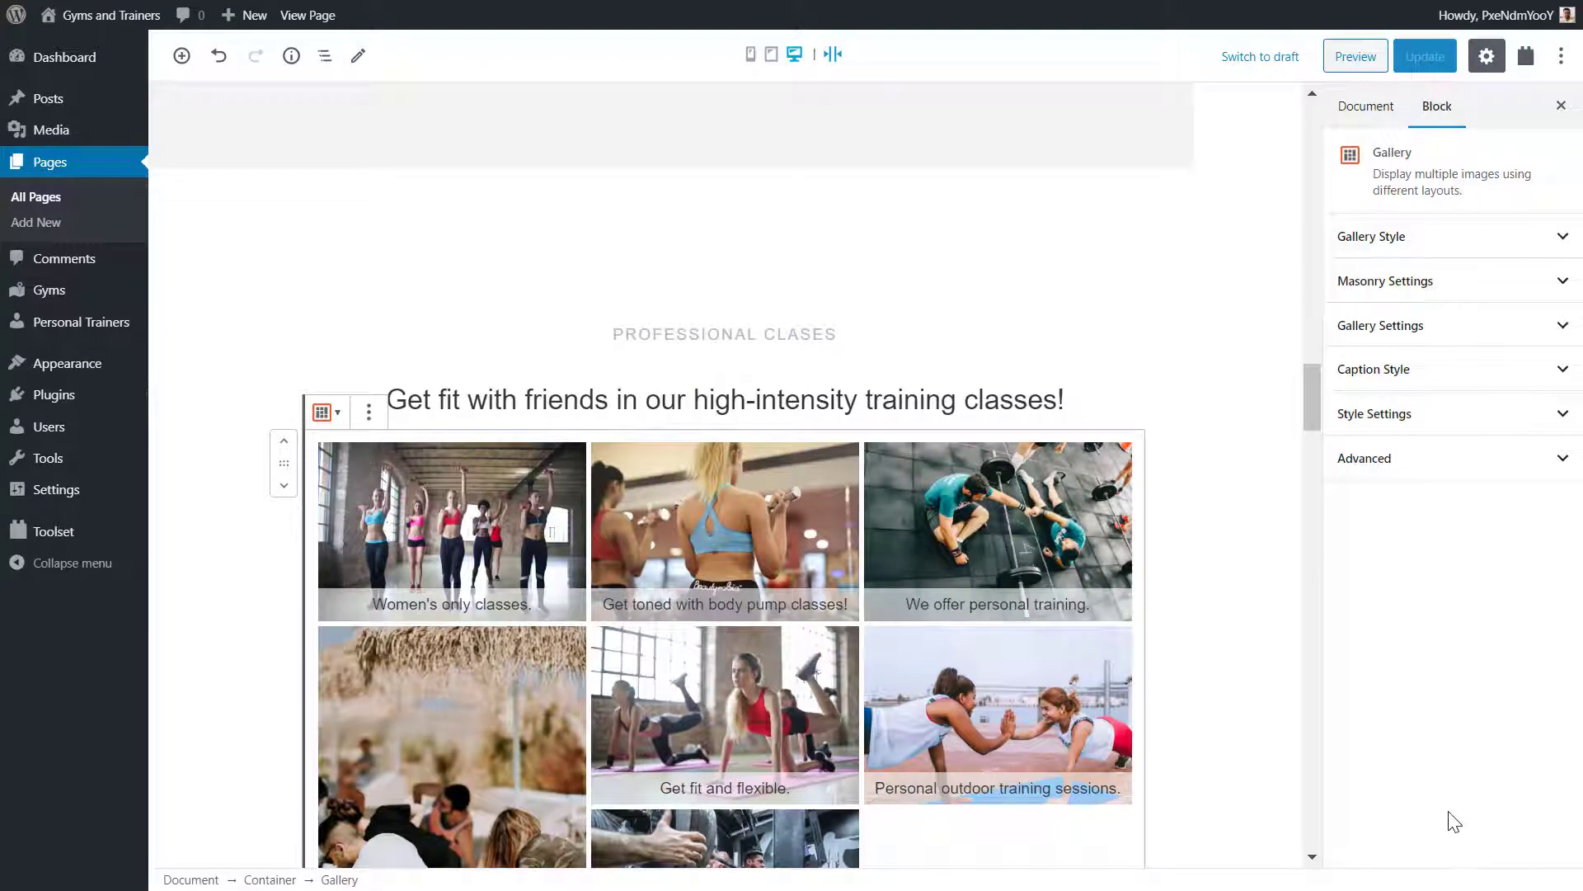
- Drag the 'Join our outdoors sessions.' photo to the top of the middle column
drag(1311, 403, 1316, 412)
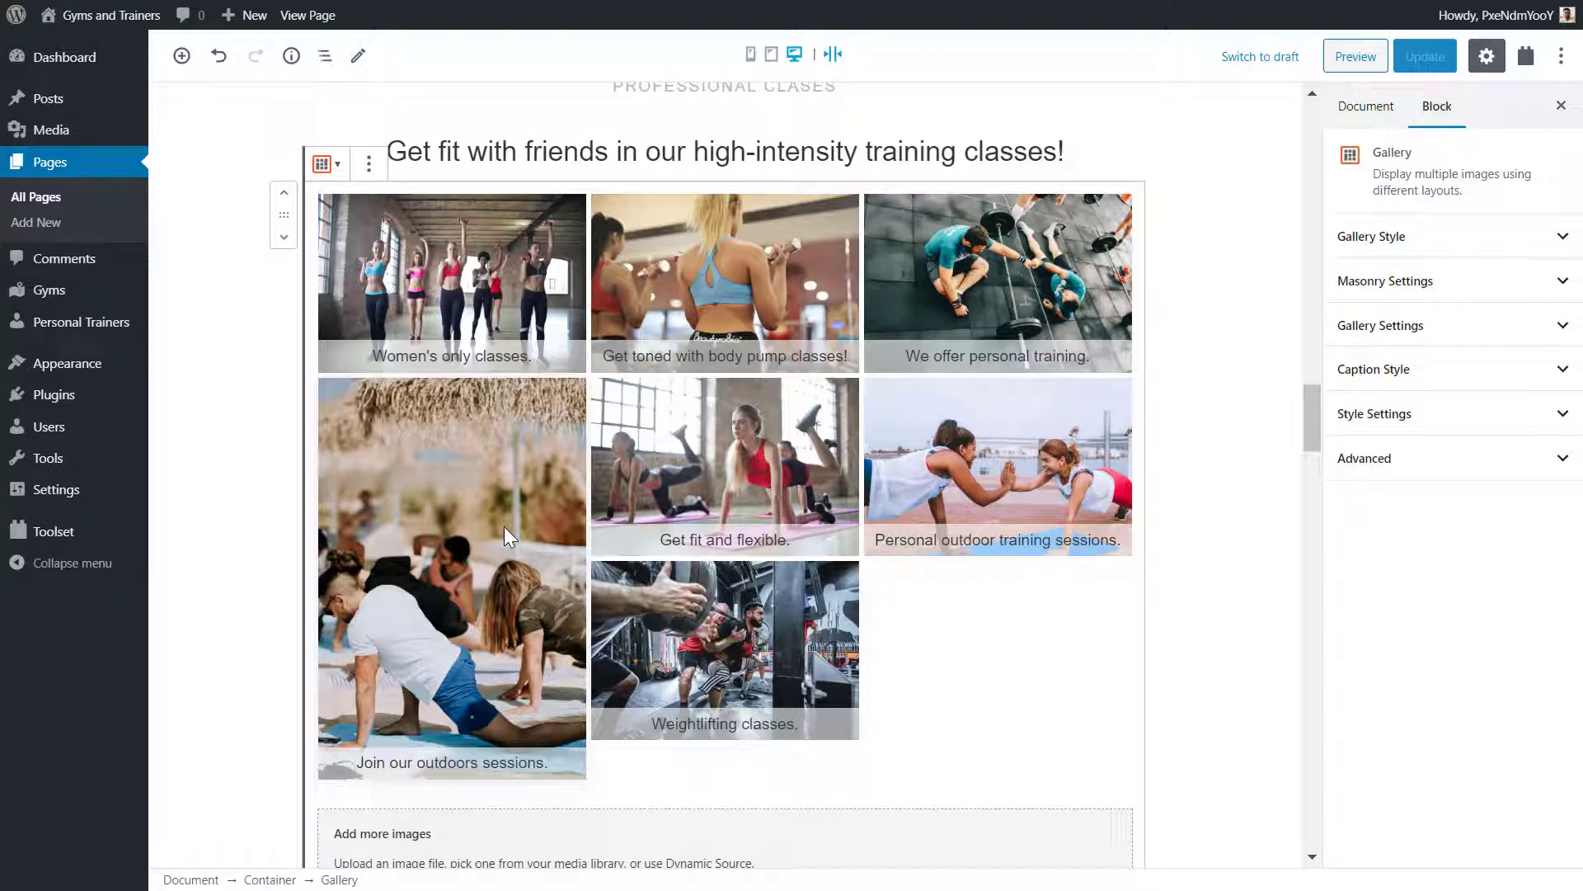
drag(503, 526, 768, 332)
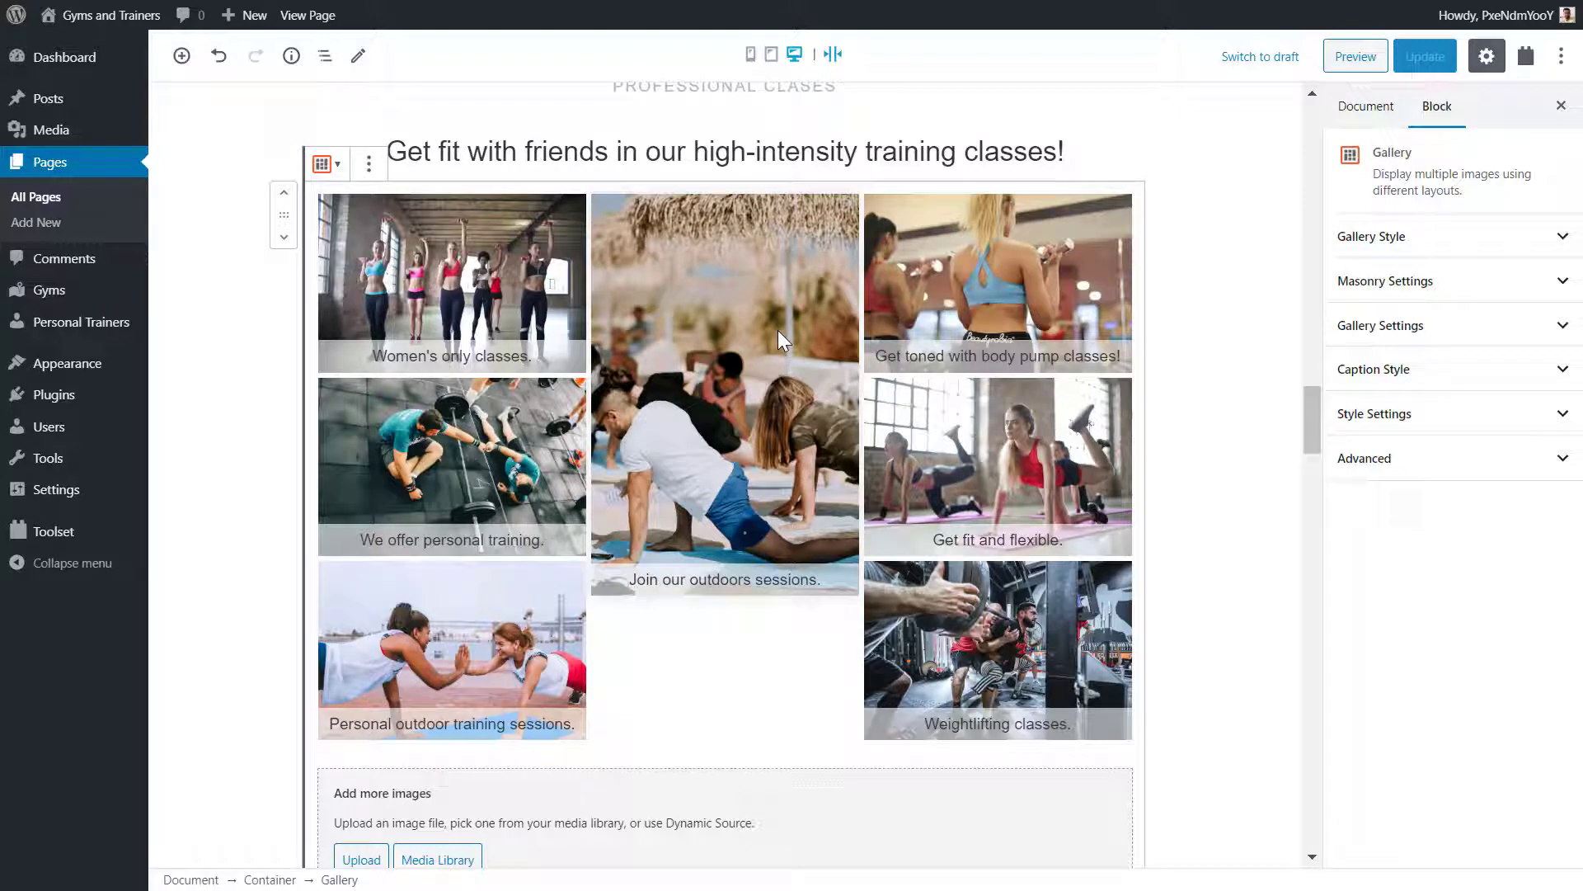
- In Masonry Settings, keep Columns Number at 3 and set Cells Spacing to 8
click(1357, 283)
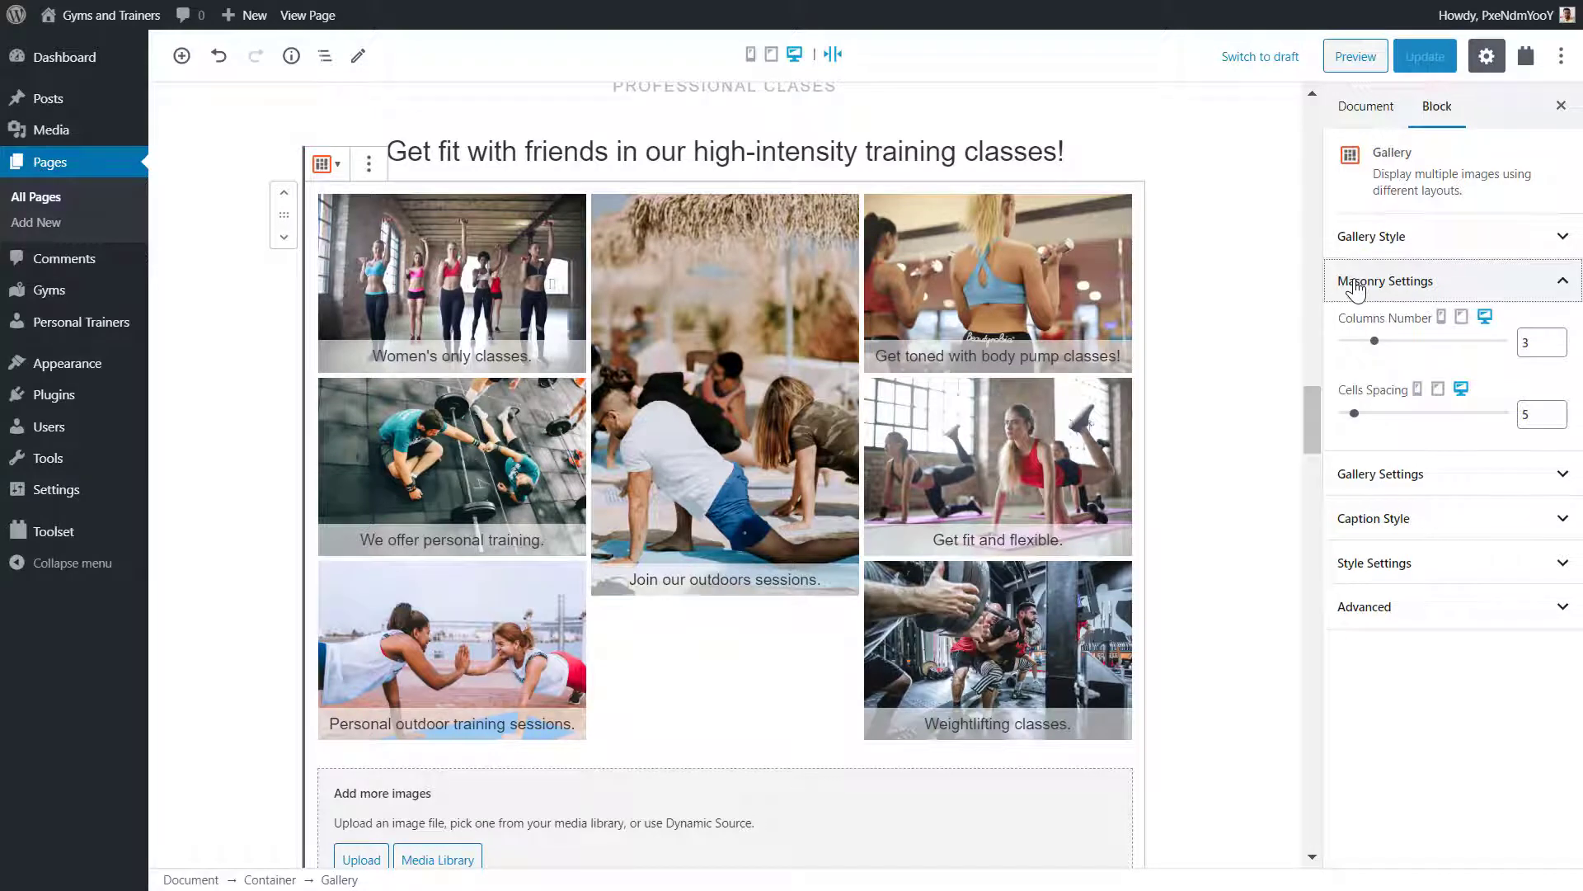
mouse_move(1374, 341)
mouse_down()
mouse_move(1361, 343)
mouse_move(1375, 342)
mouse_up()
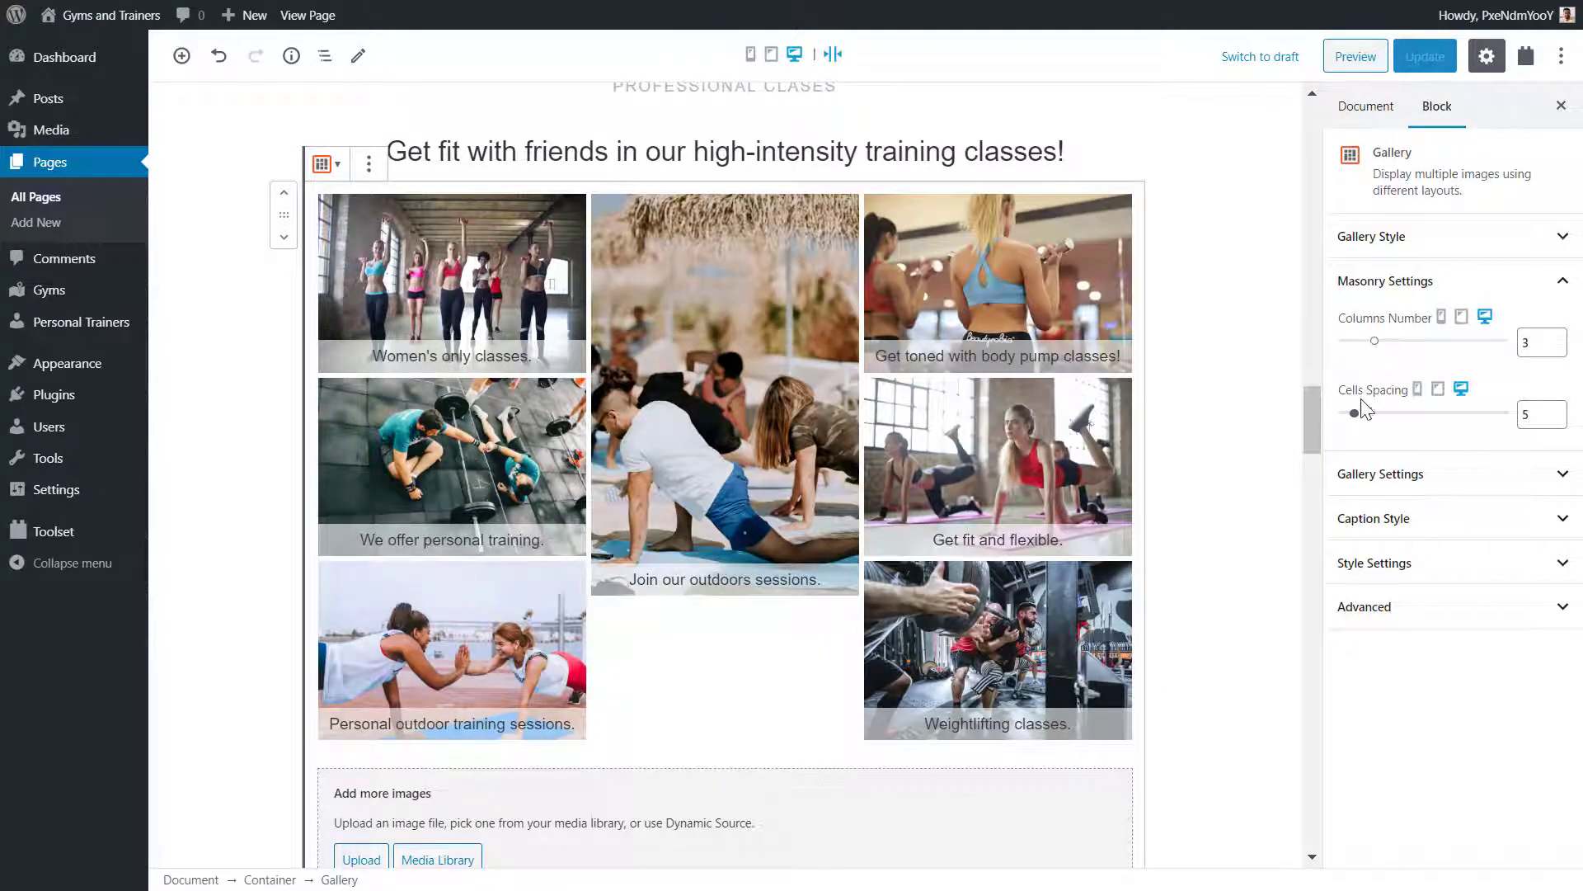
mouse_move(1357, 417)
mouse_down()
mouse_move(1413, 415)
mouse_move(1361, 434)
mouse_up()
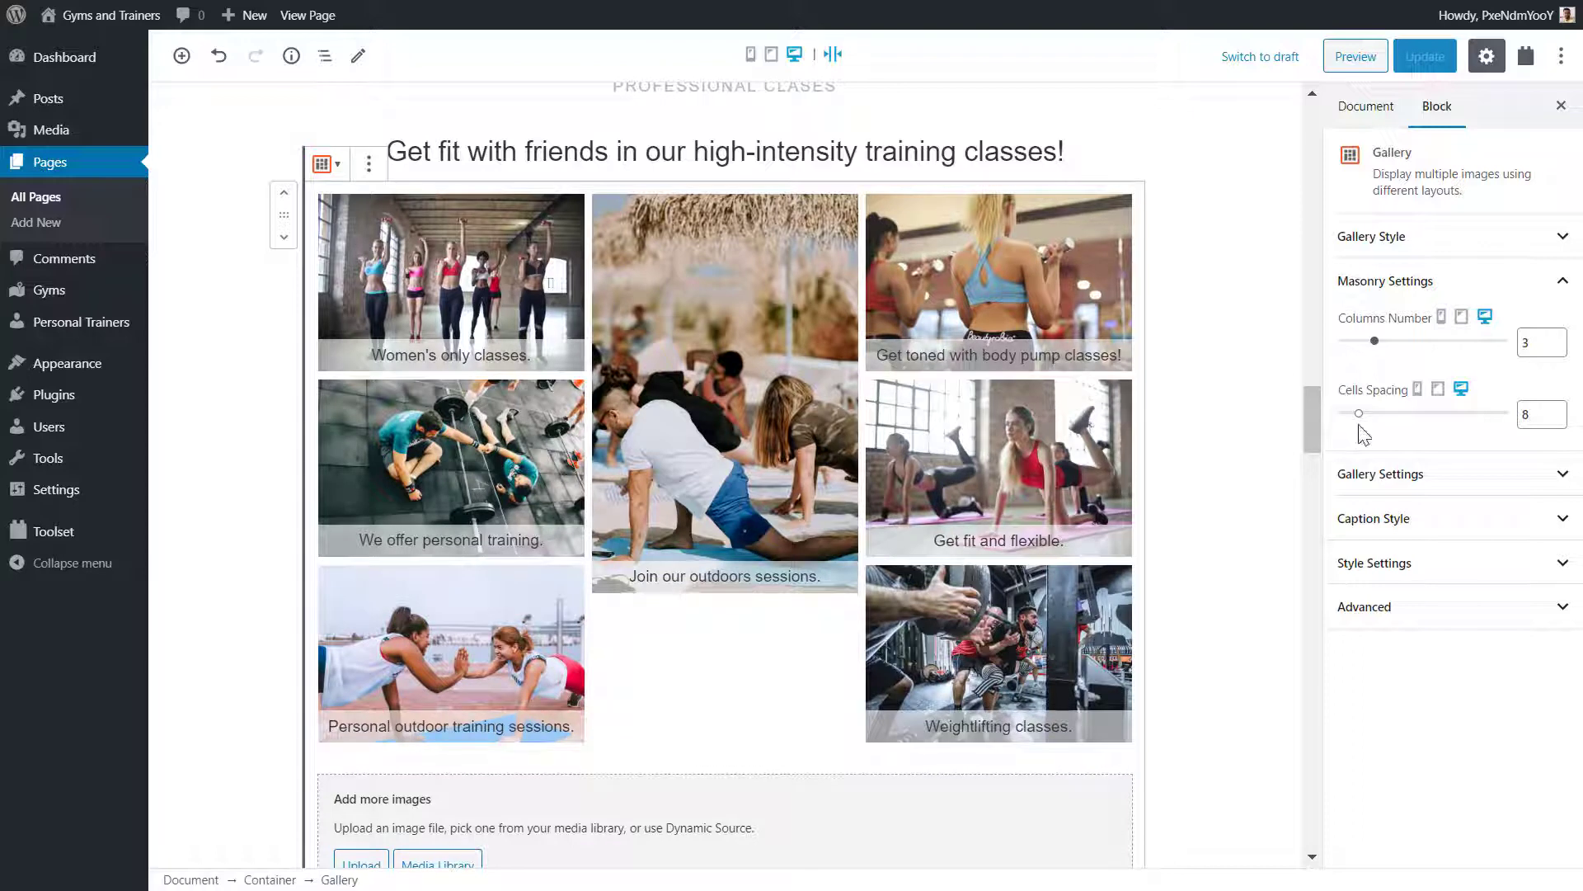
- Toggle the gallery's image captions off and back on in the general settings
click(1372, 476)
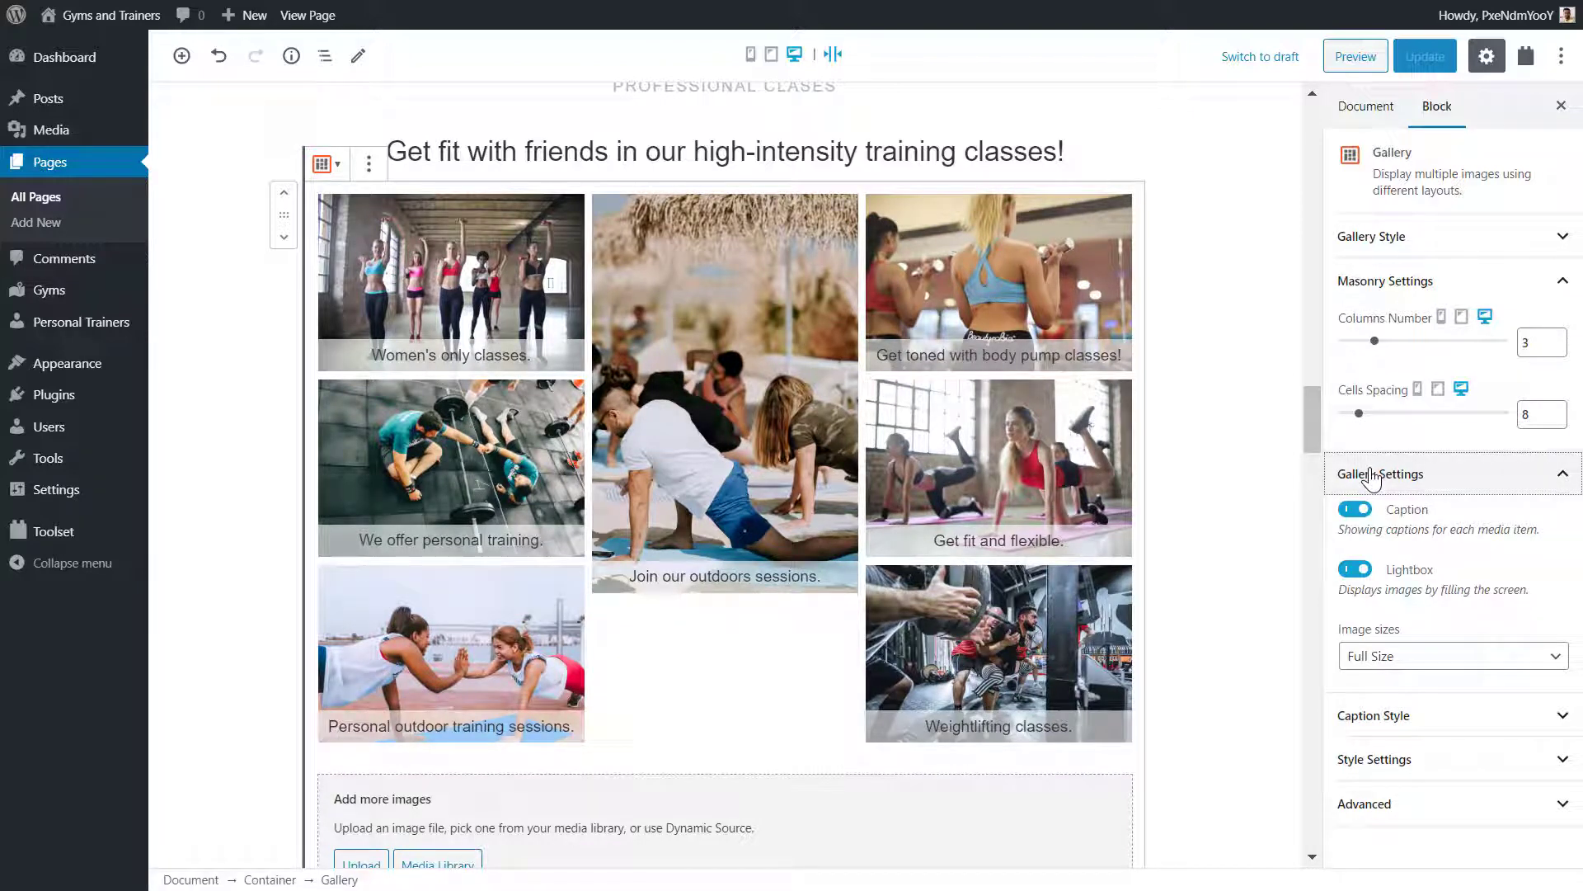
click(1357, 510)
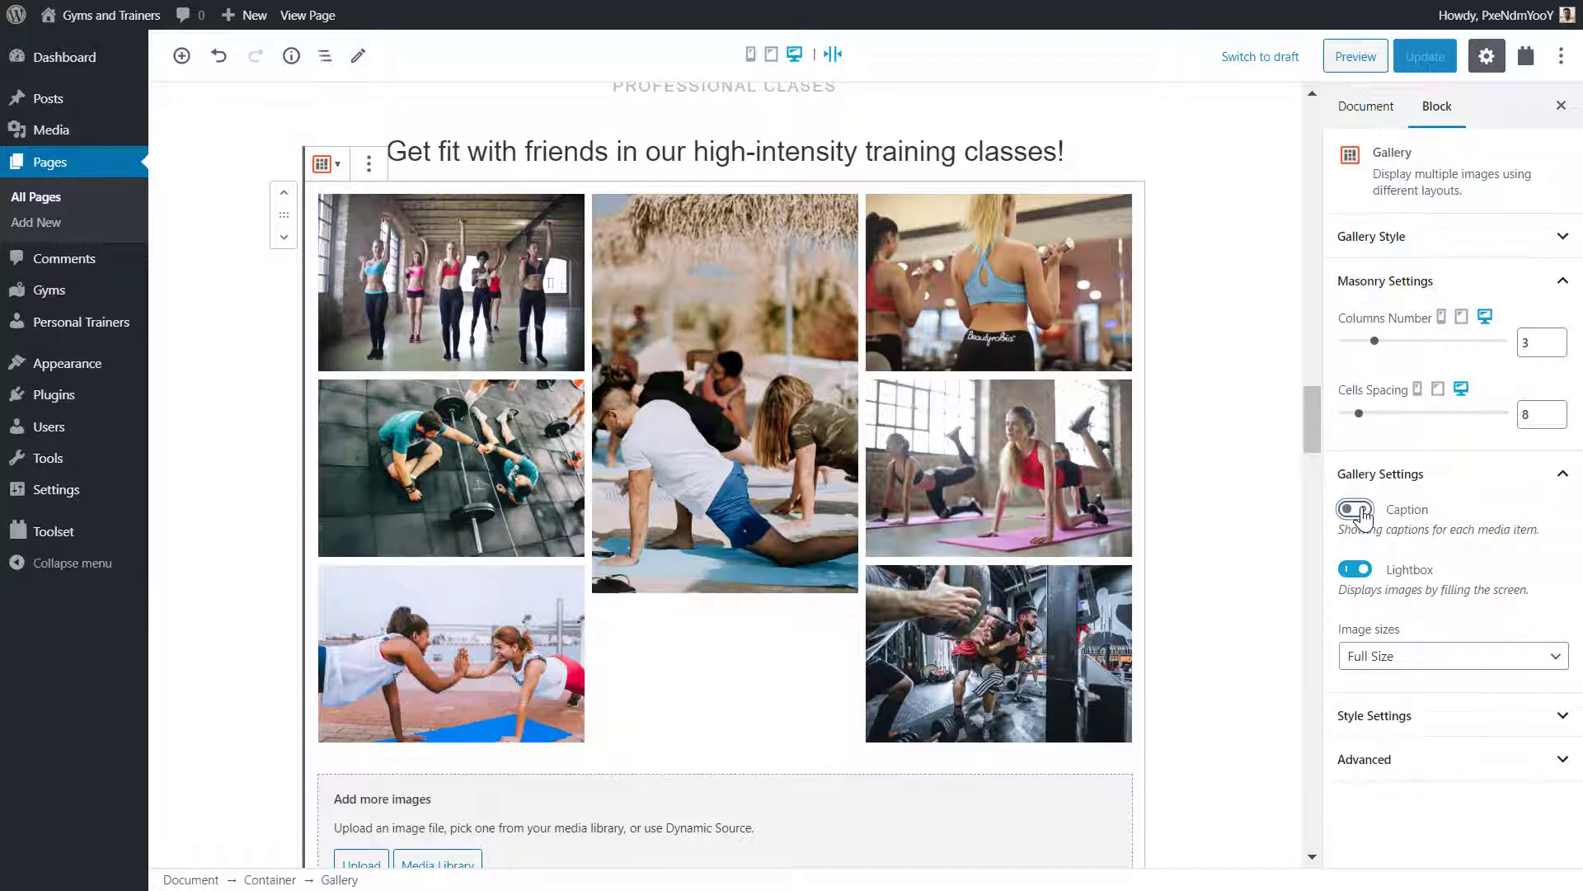
click(1360, 512)
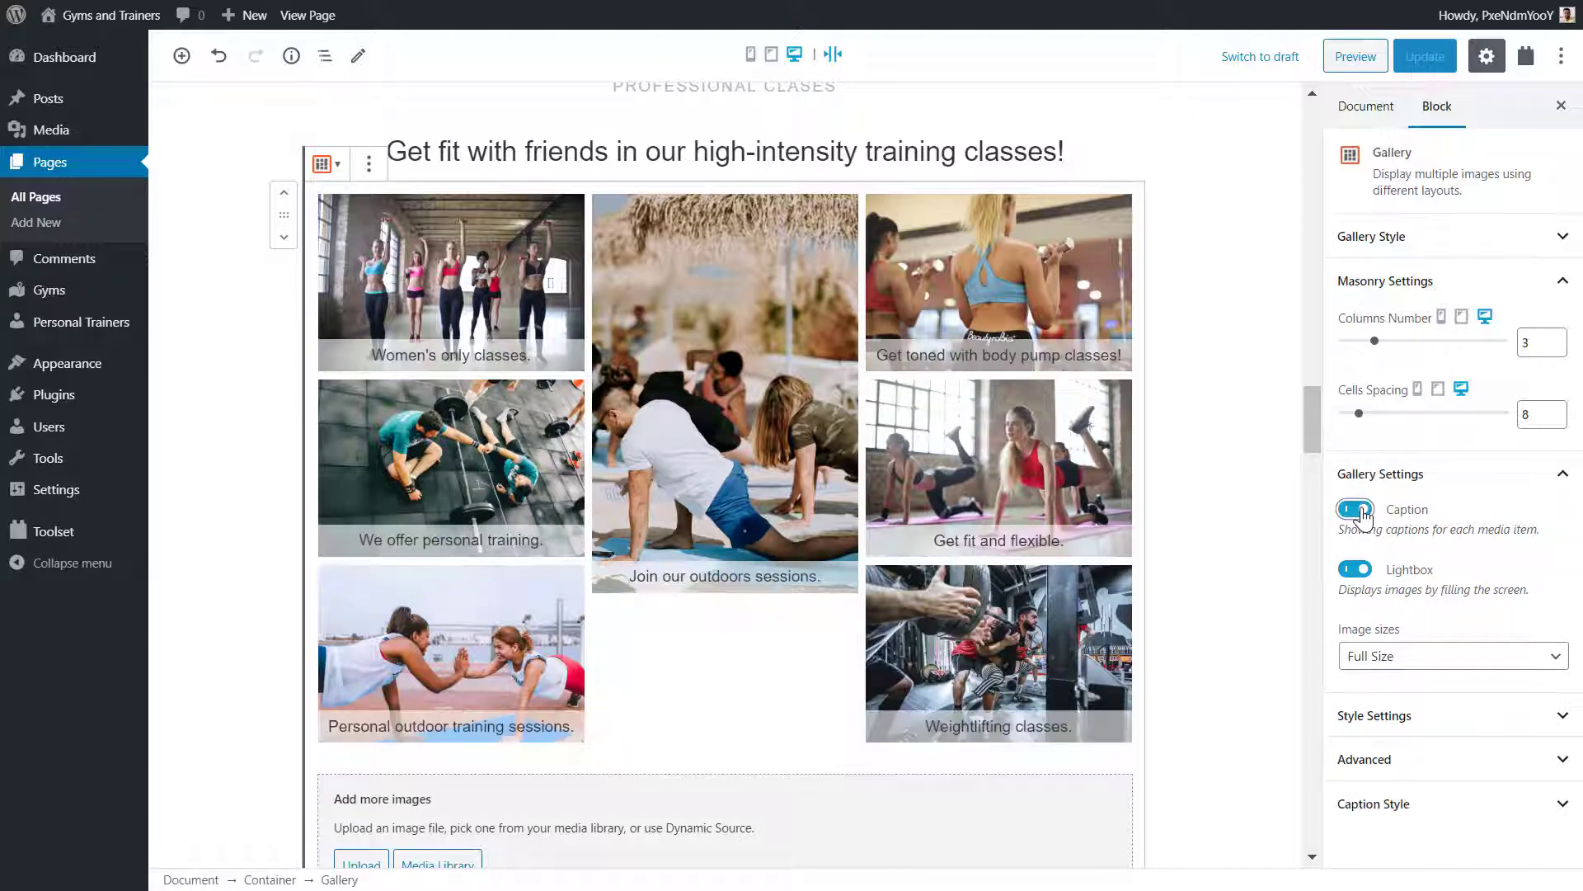
- Keep the full-screen lightbox enabled and view the body pump photo enlarged on the live page
click(1356, 571)
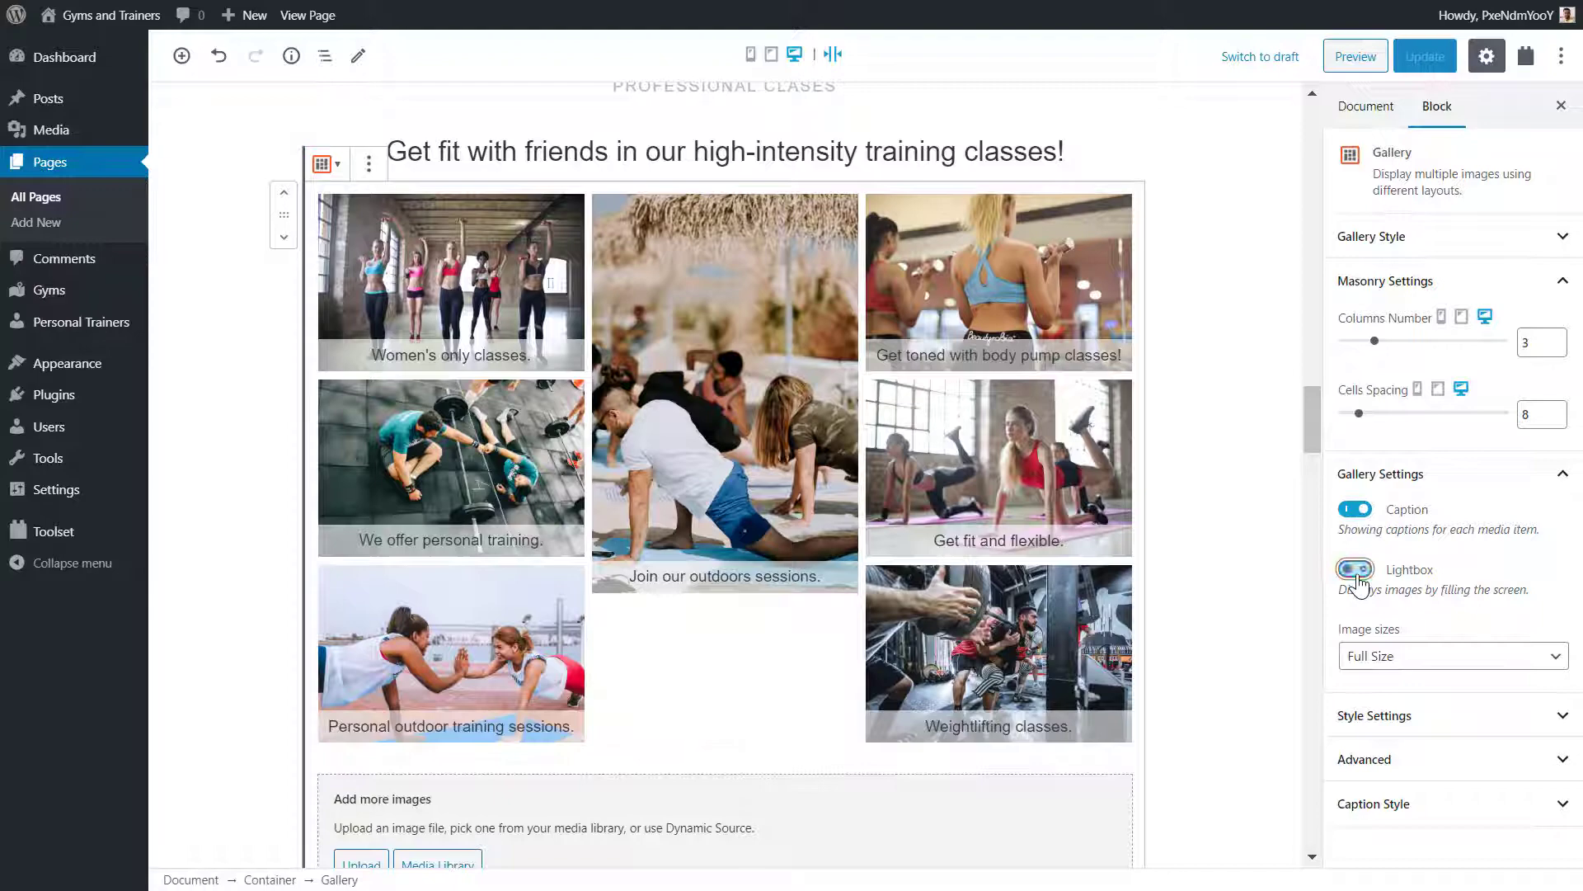
click(1357, 570)
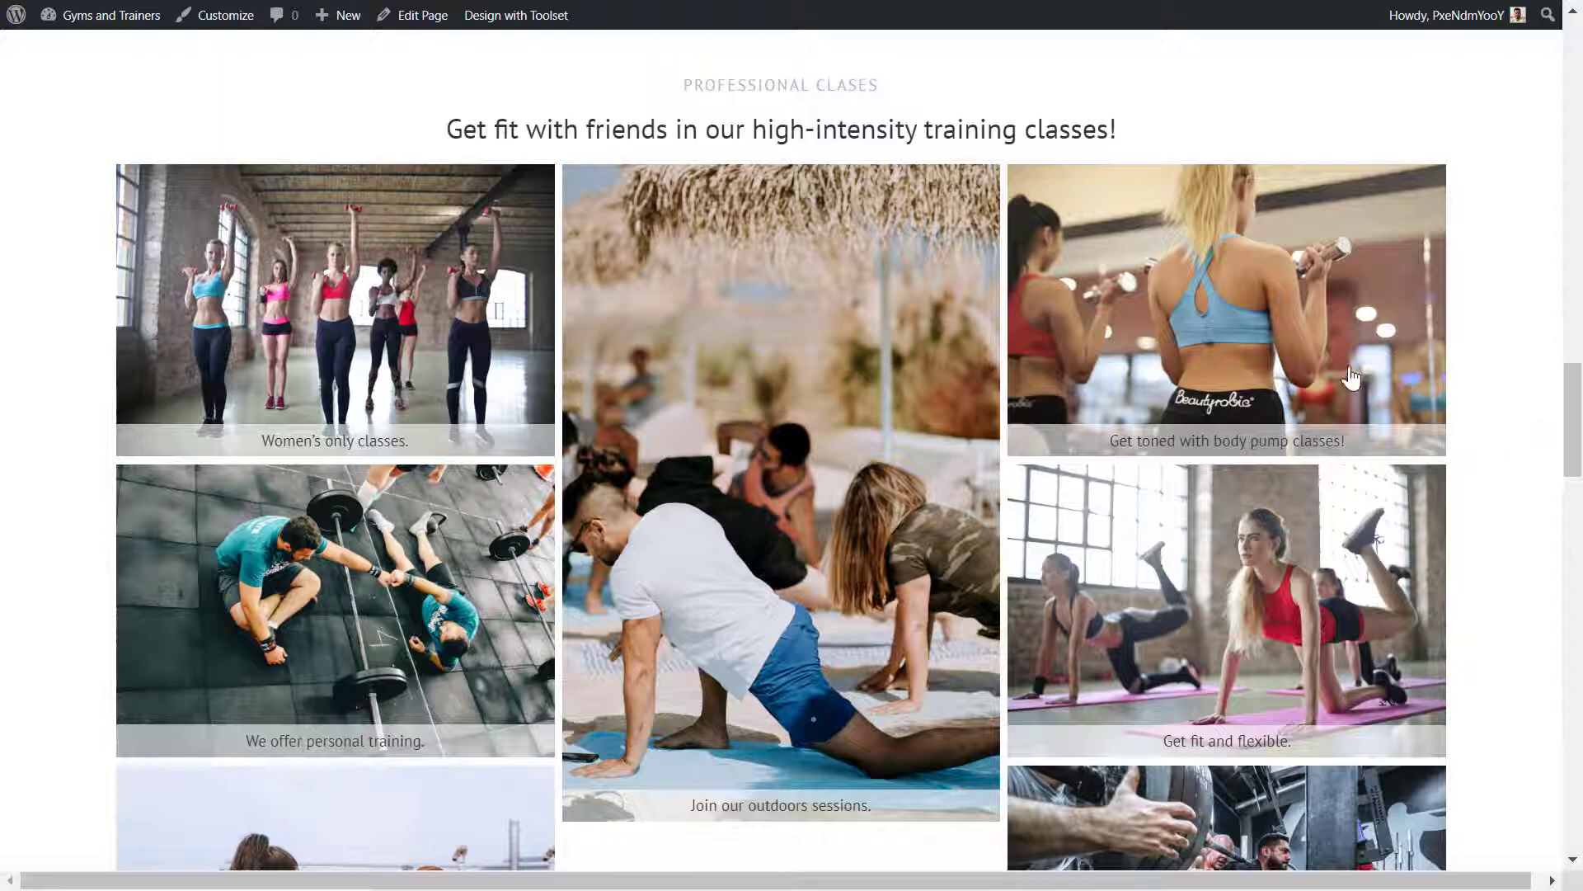
click(1222, 320)
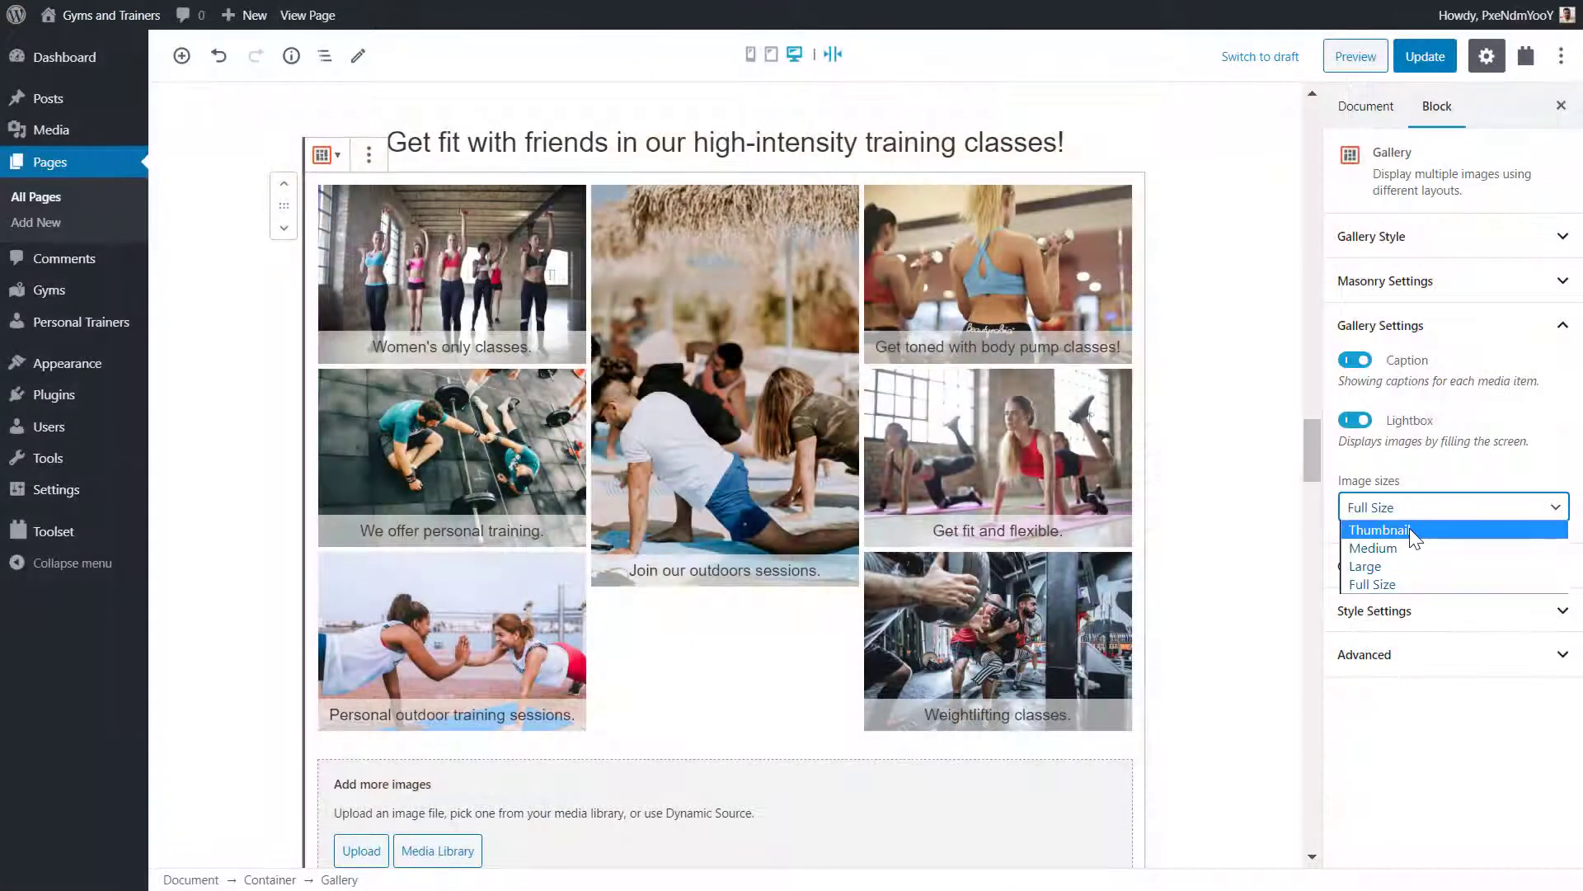
- Try the Thumbnail image size, then set the gallery images back to Full Size
key(Escape)
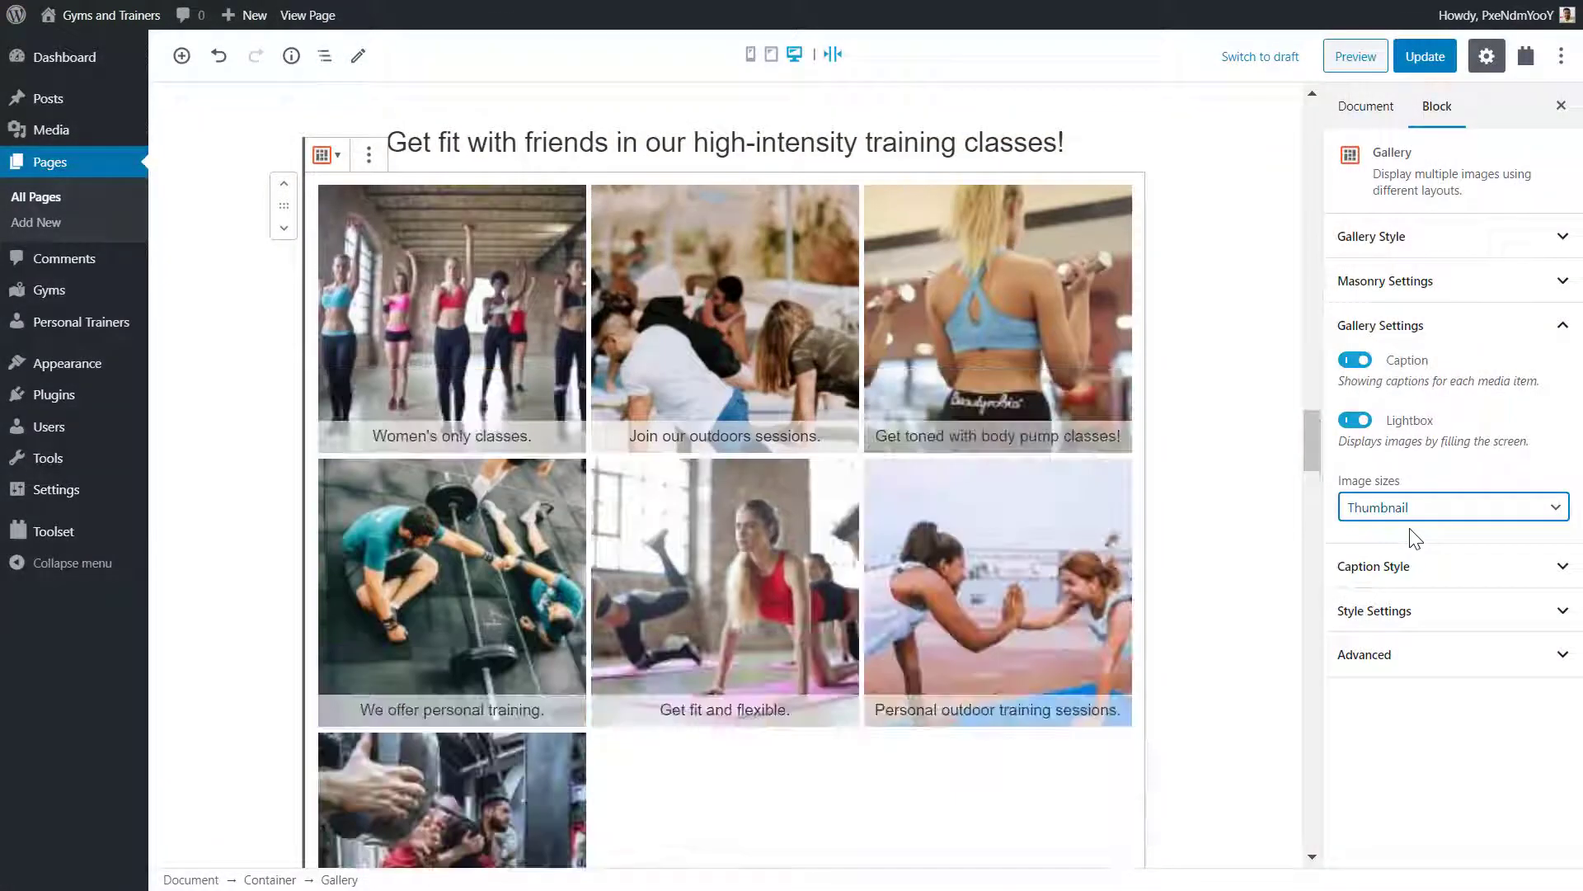
click(1409, 510)
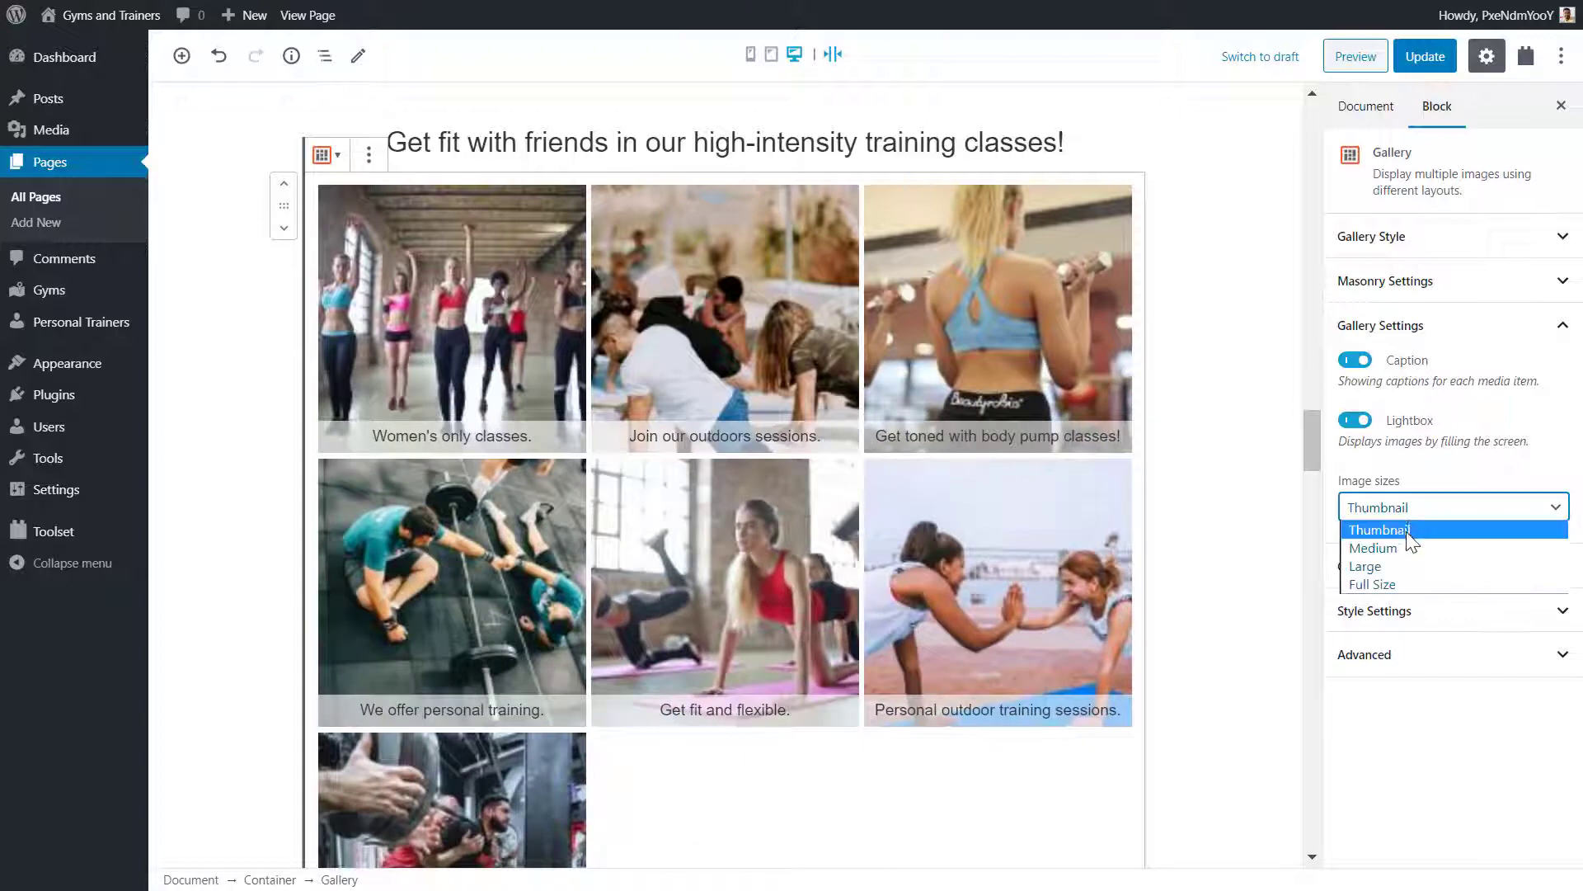
click(1400, 583)
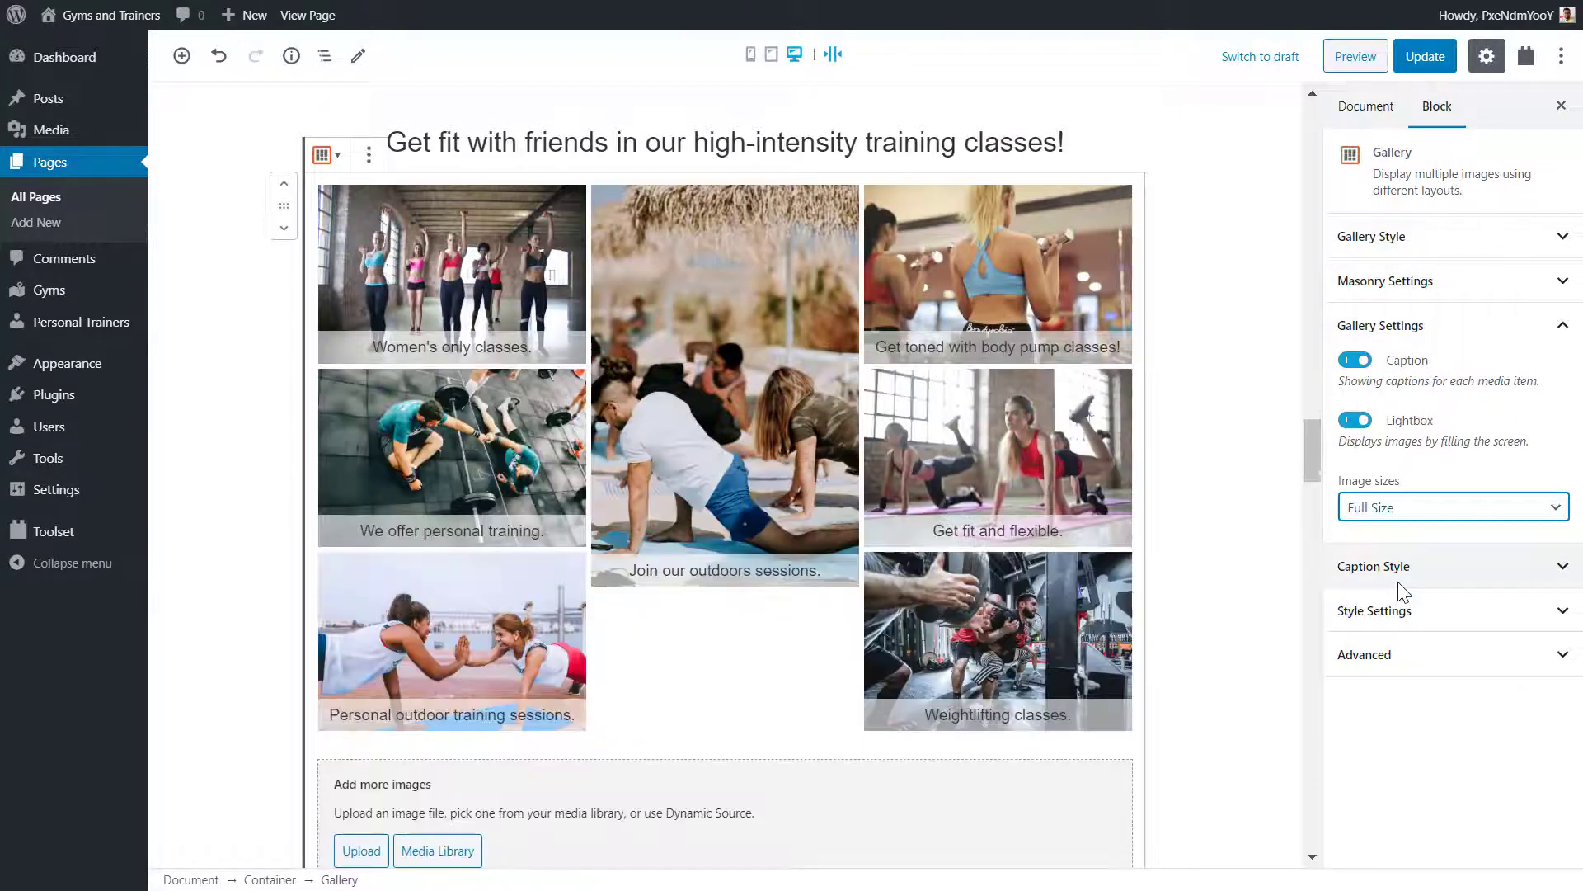
click(1400, 569)
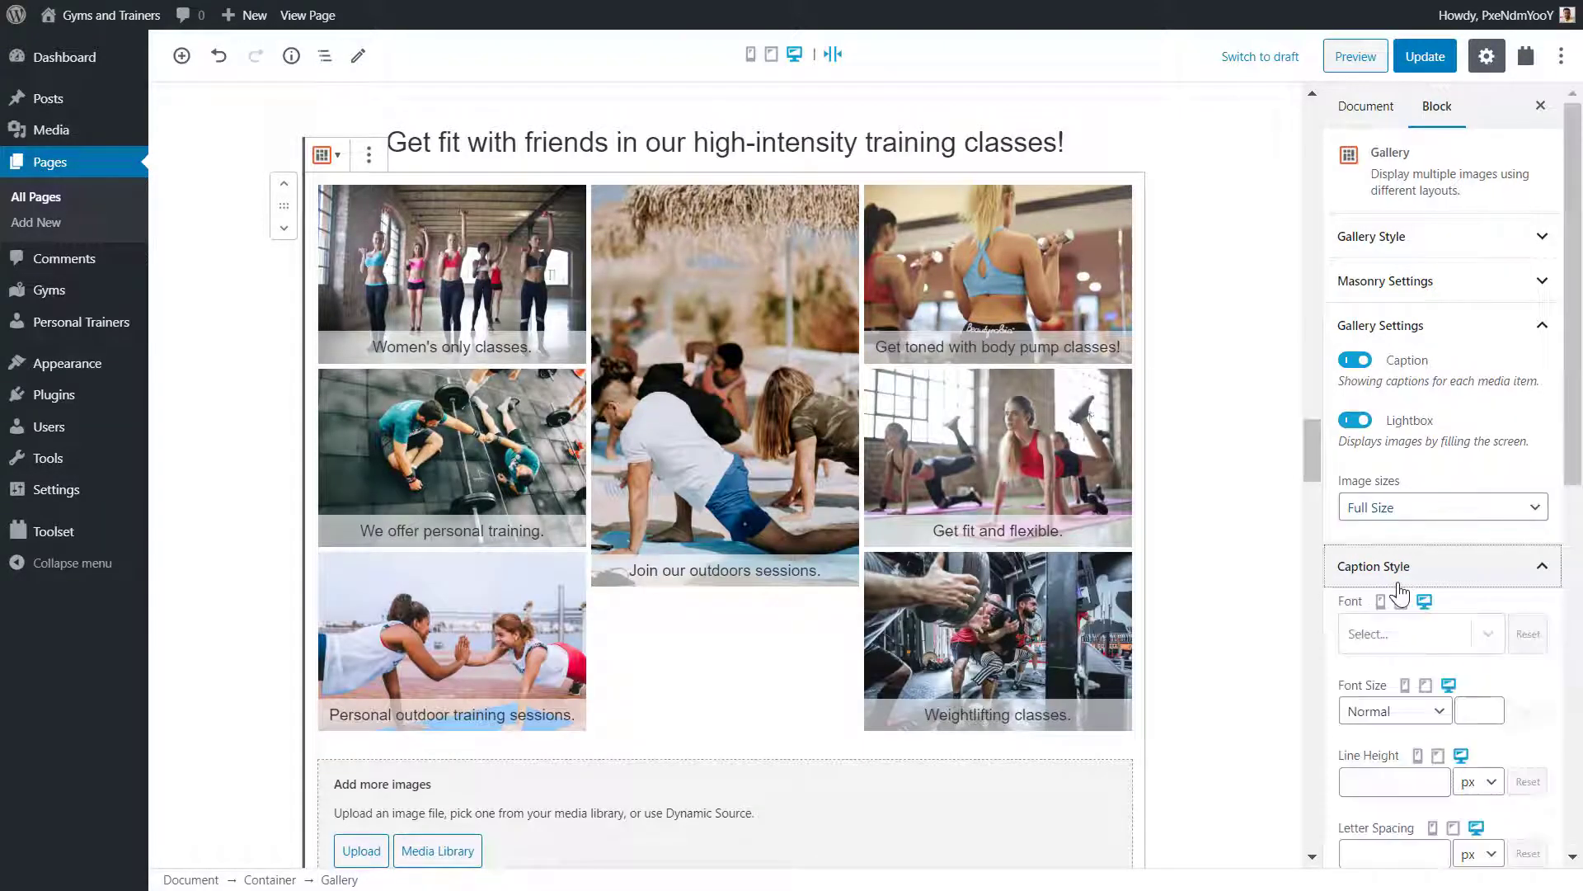
drag(1572, 489, 1576, 846)
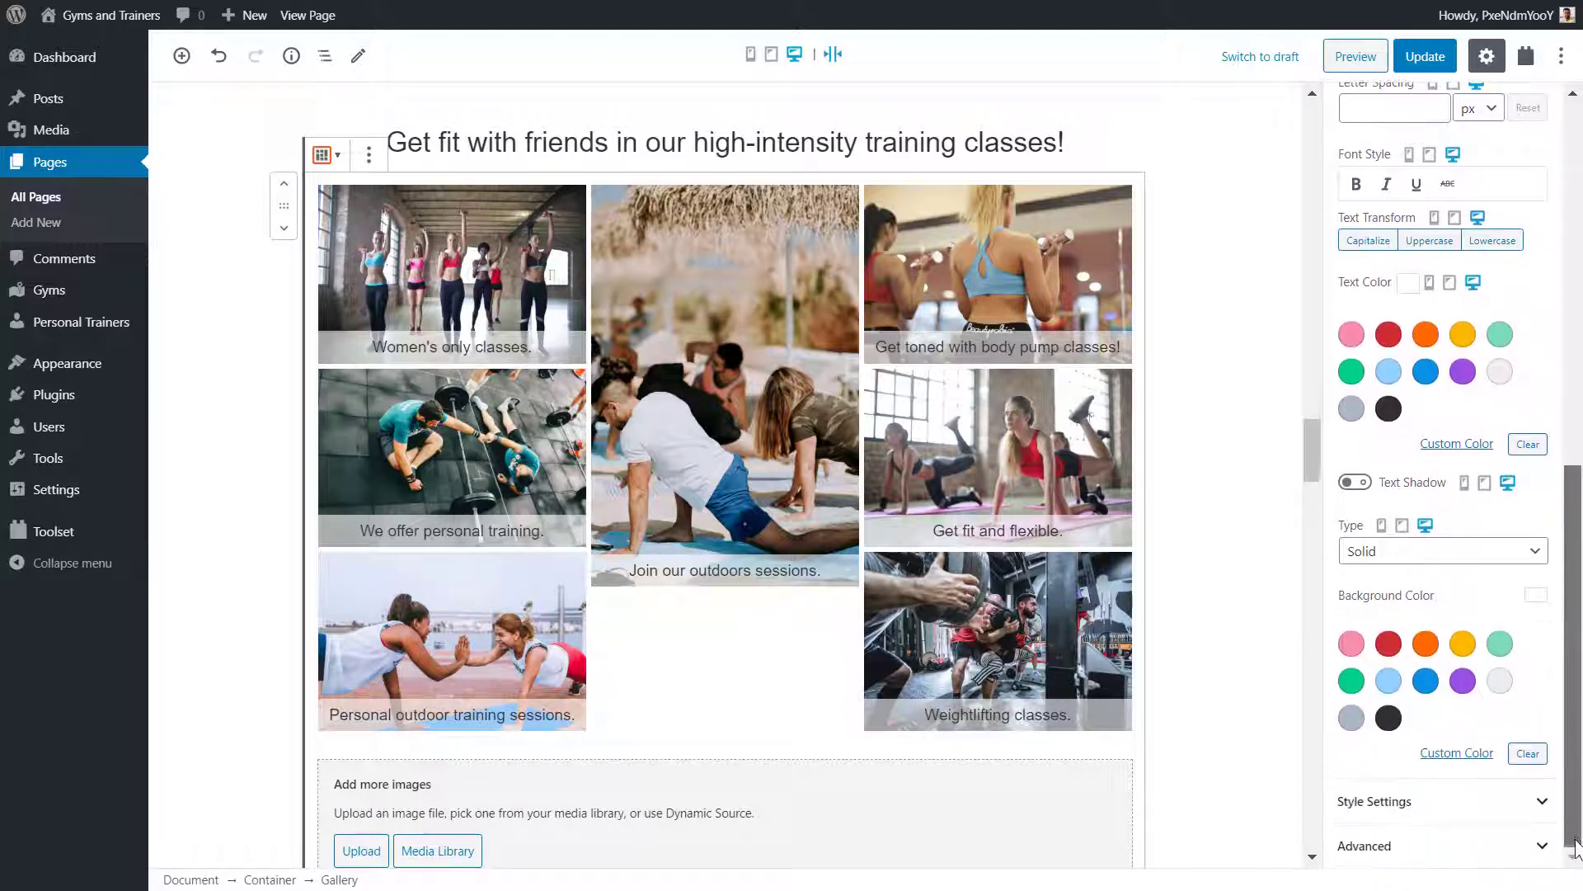
click(1494, 817)
drag(1576, 704, 1577, 796)
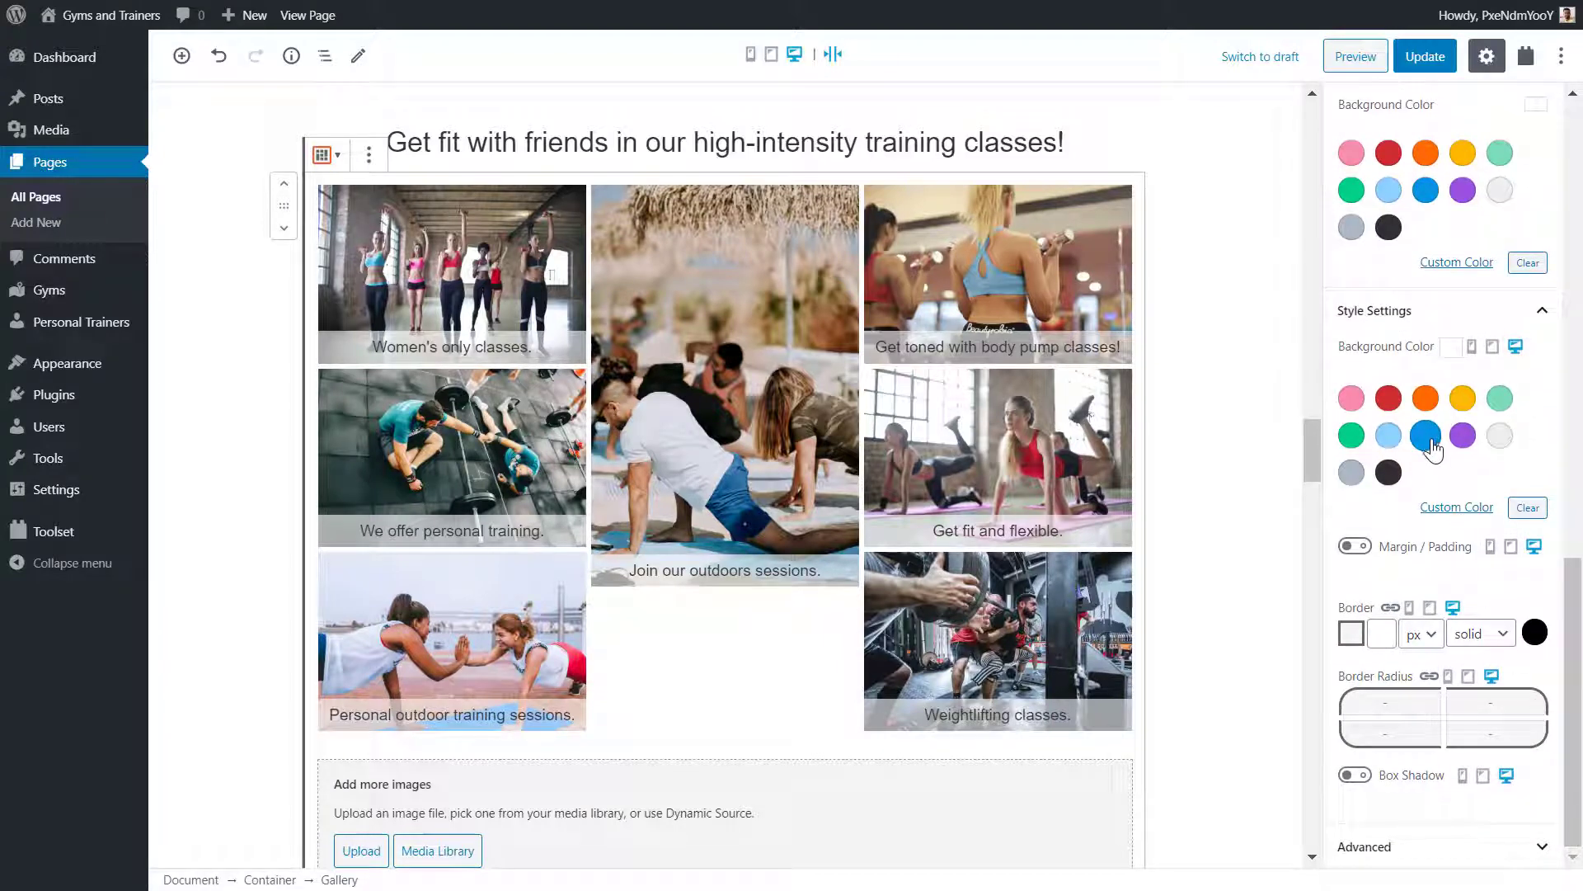
click(1361, 550)
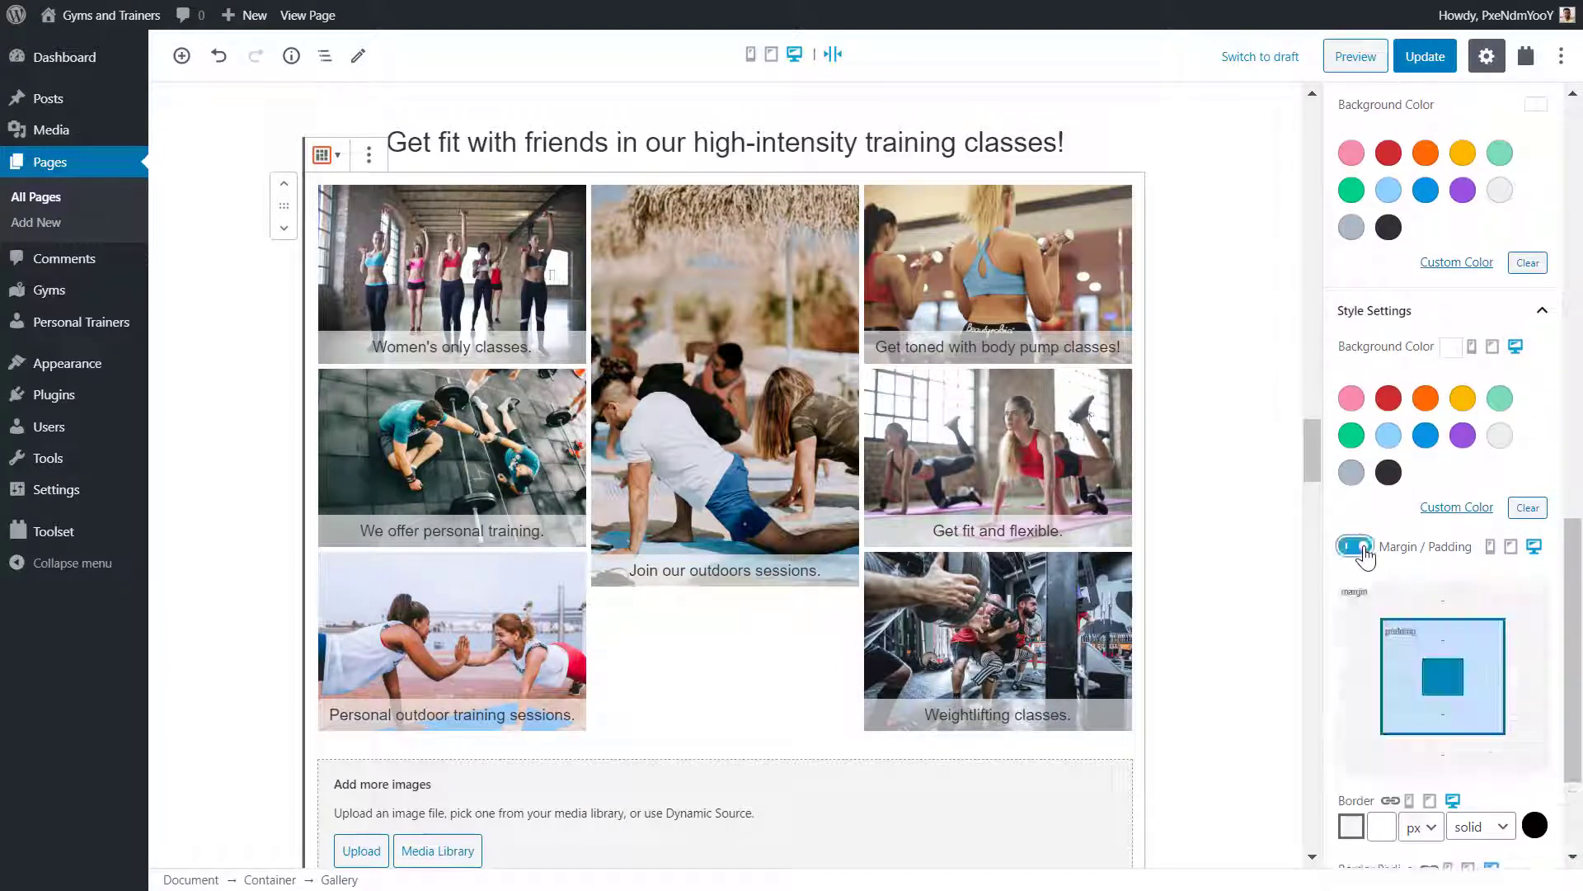
click(1362, 550)
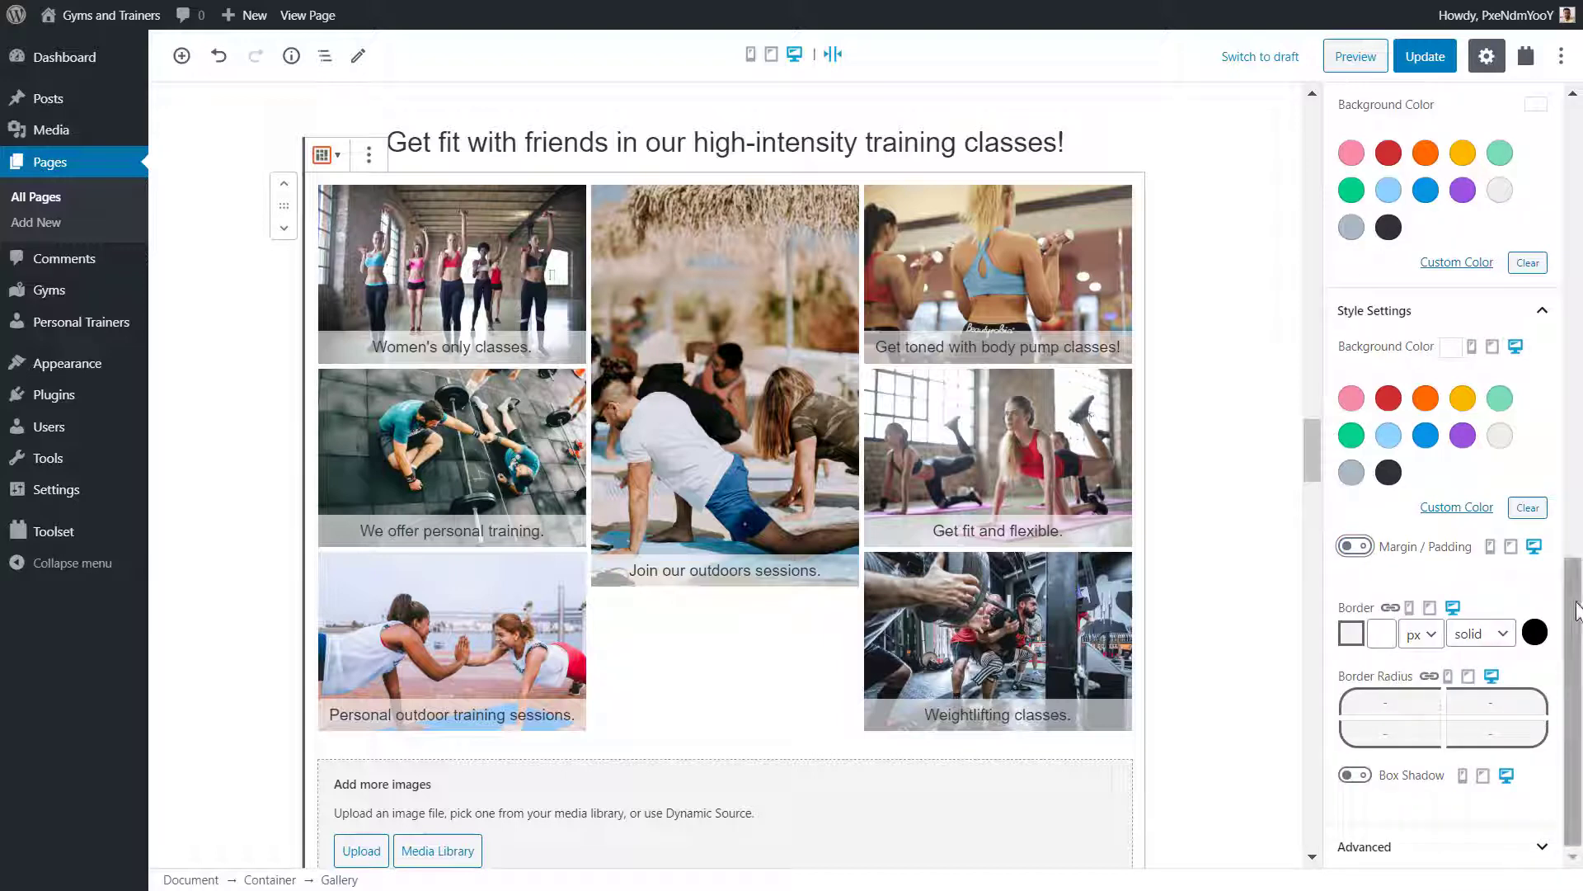
drag(1577, 648, 1580, 183)
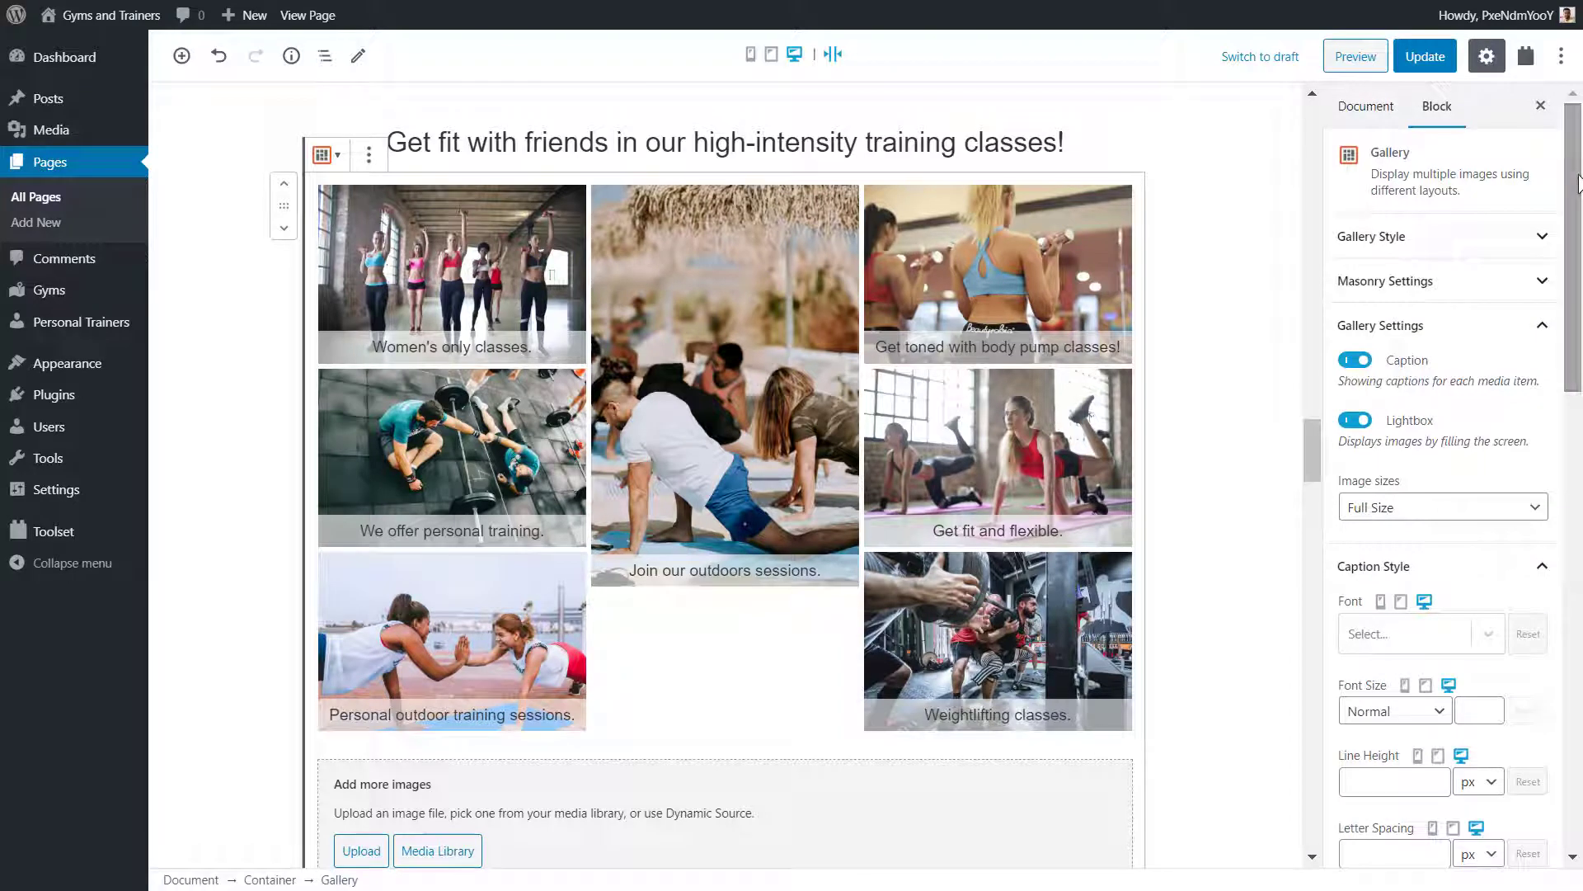
- Switch the gallery to a Collage style with a large-first-photo arrangement and Layout Height 504
click(1503, 237)
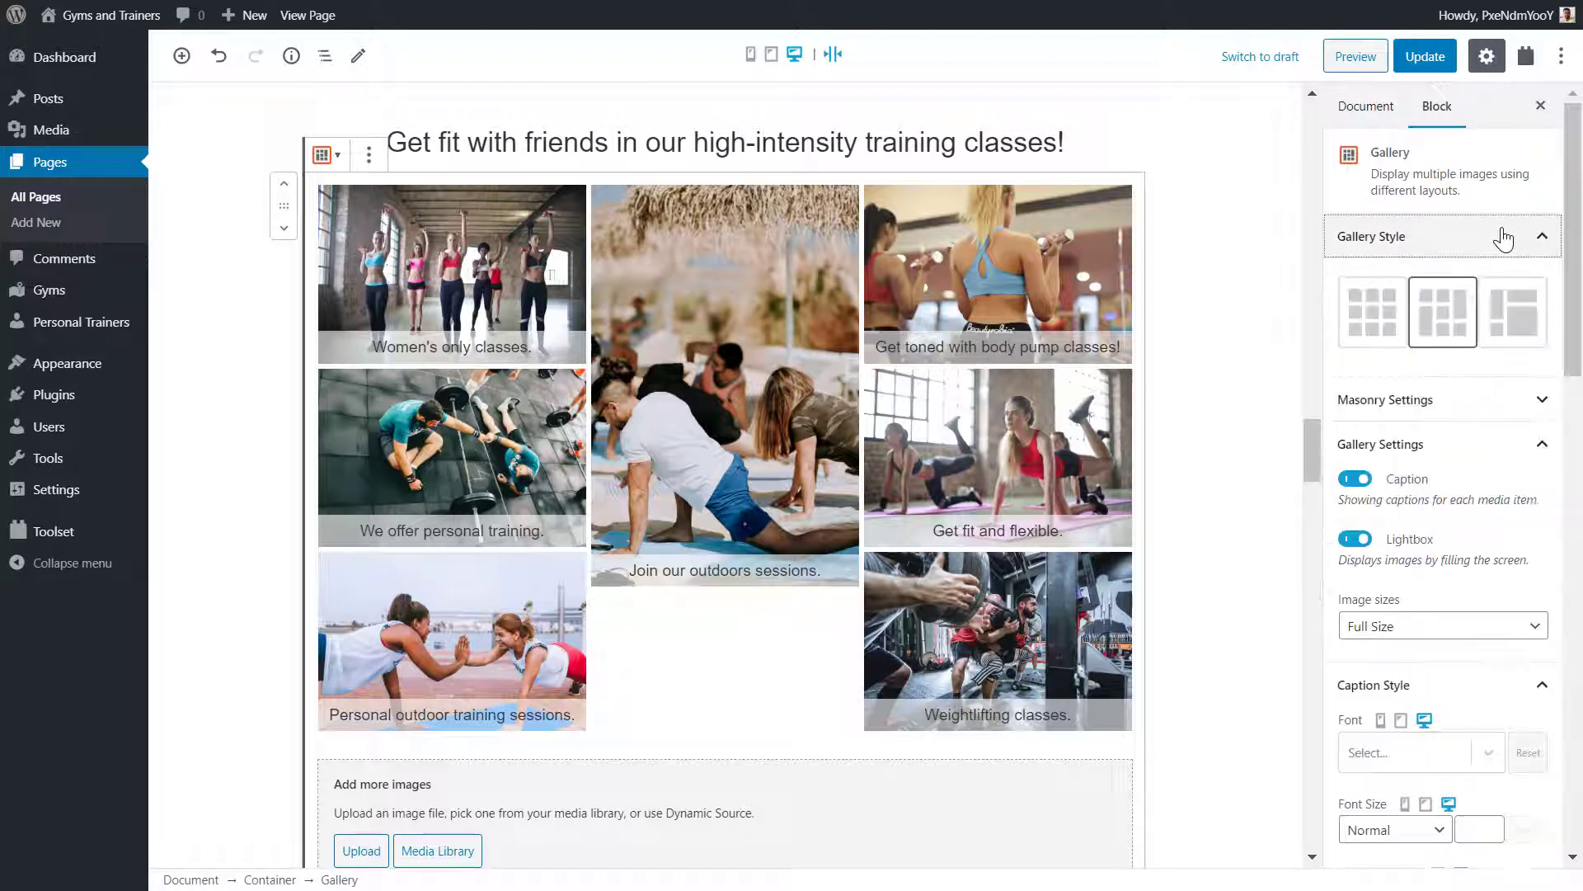
click(1518, 331)
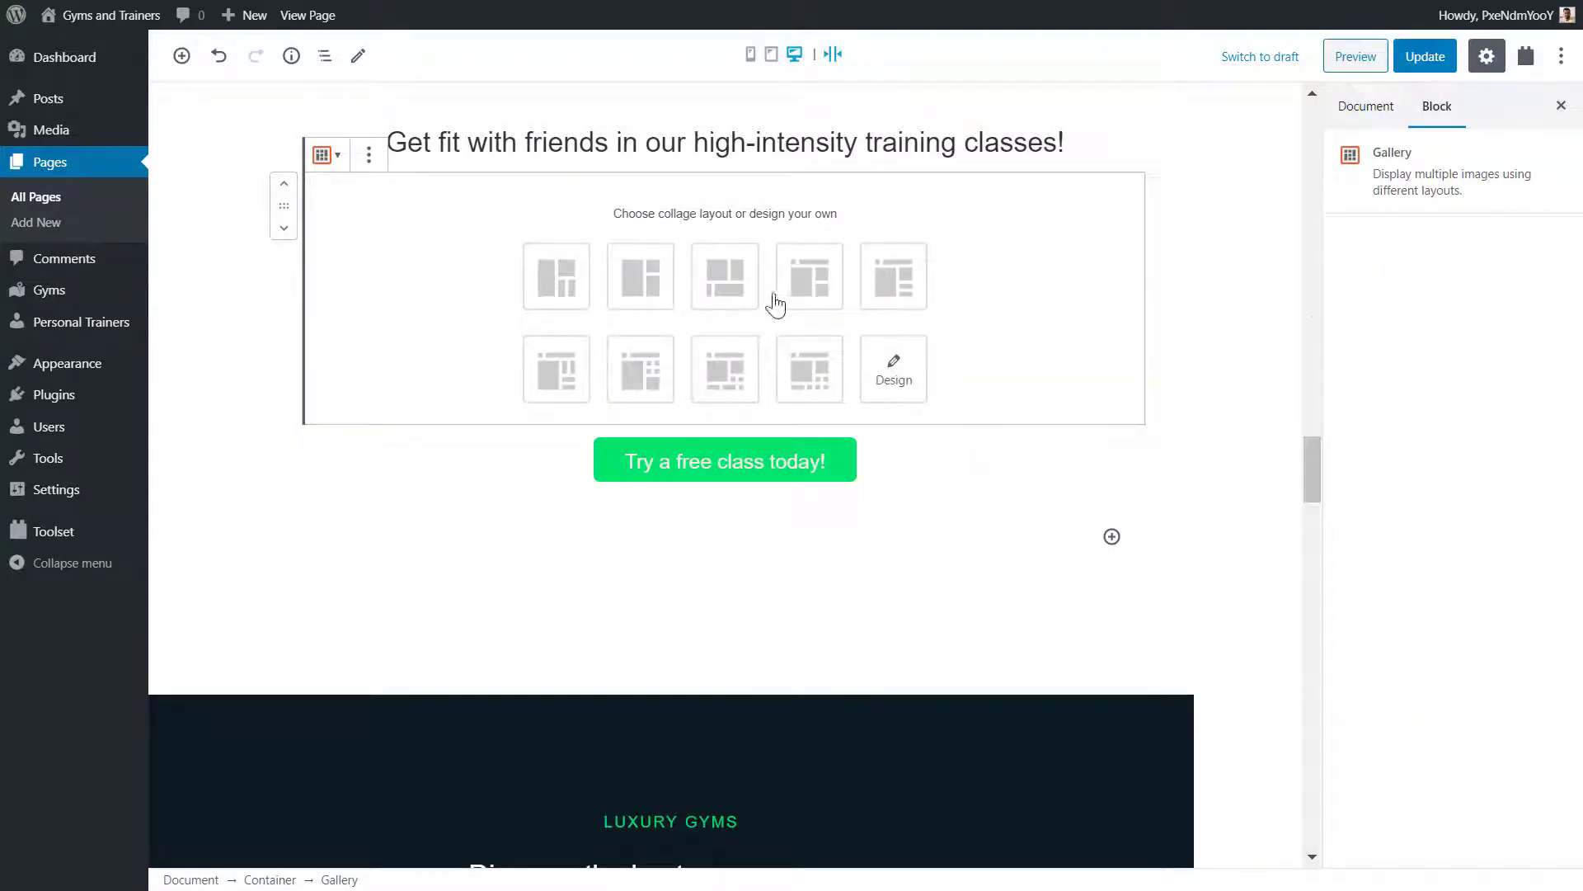
click(742, 301)
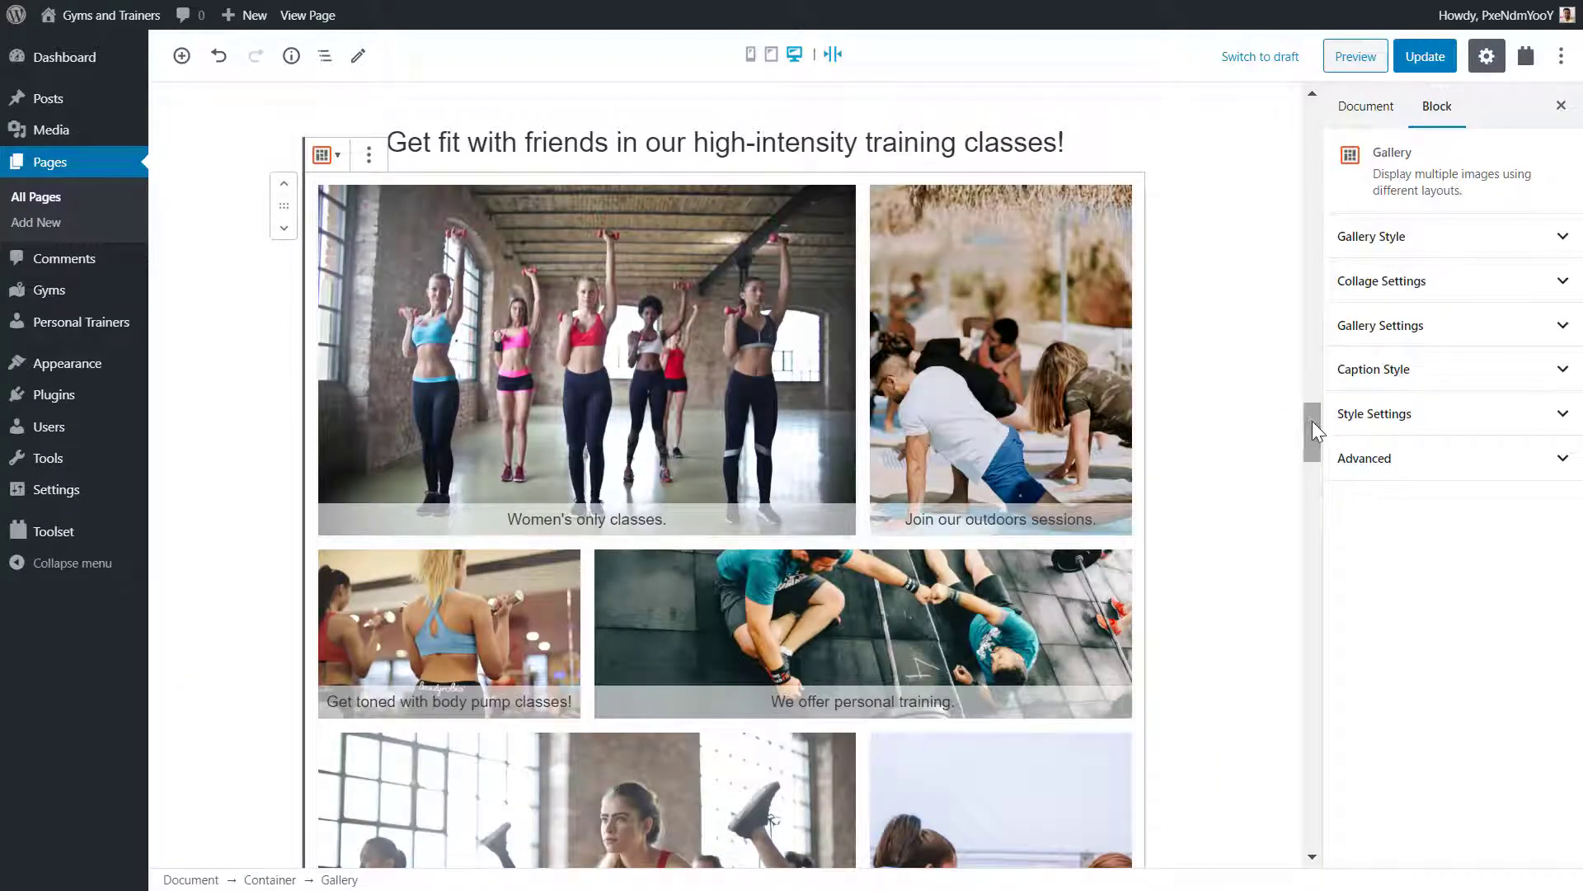
mouse_move(1313, 422)
mouse_down()
mouse_move(1314, 493)
mouse_move(1317, 424)
mouse_up()
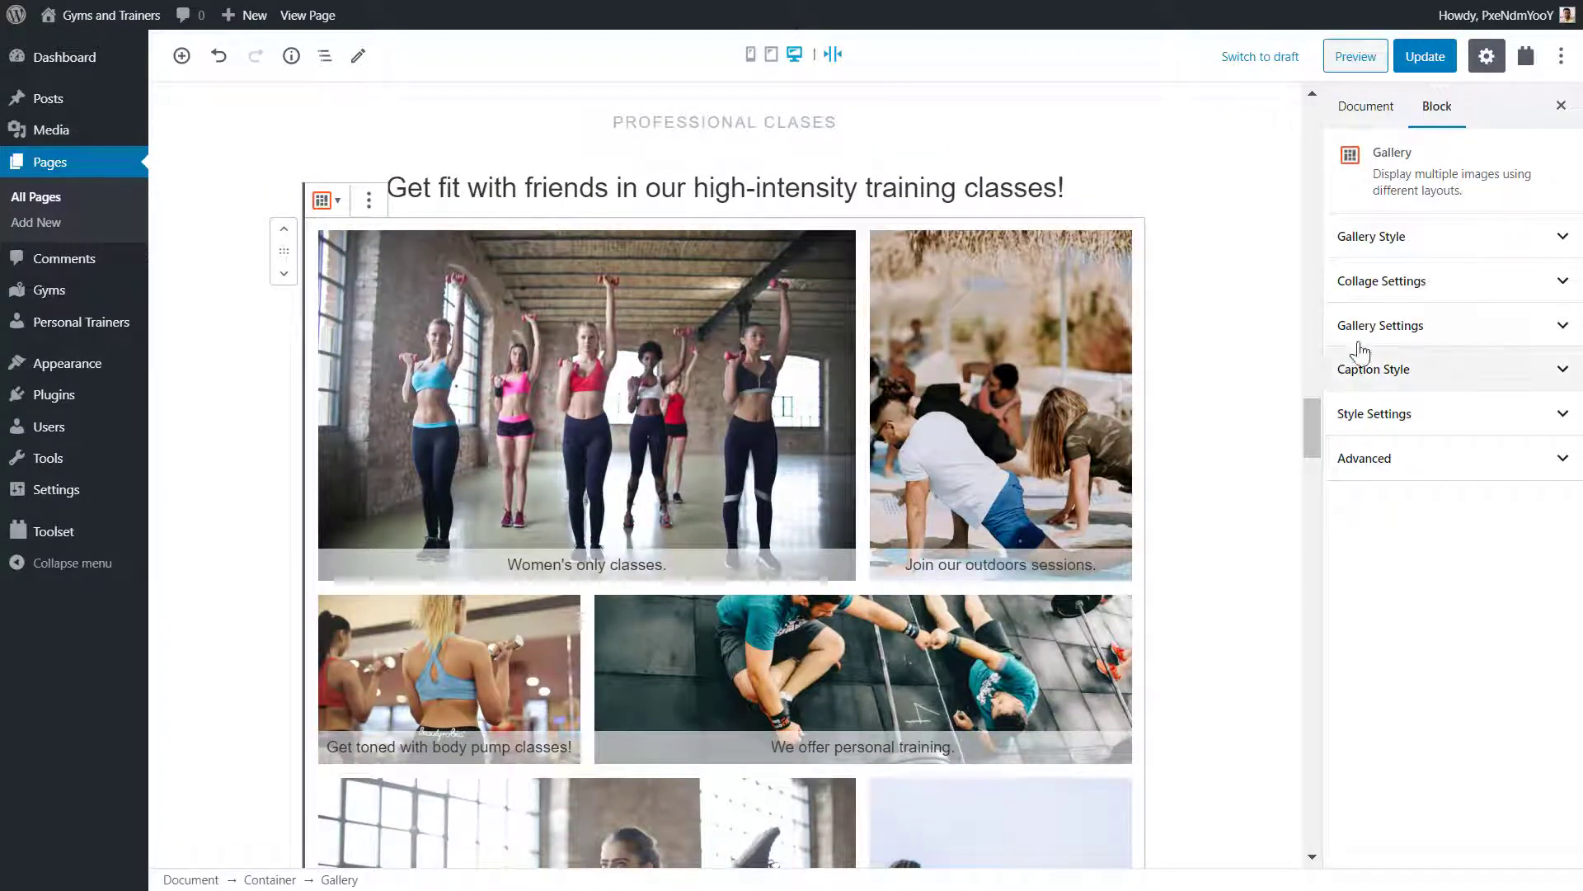
click(1375, 297)
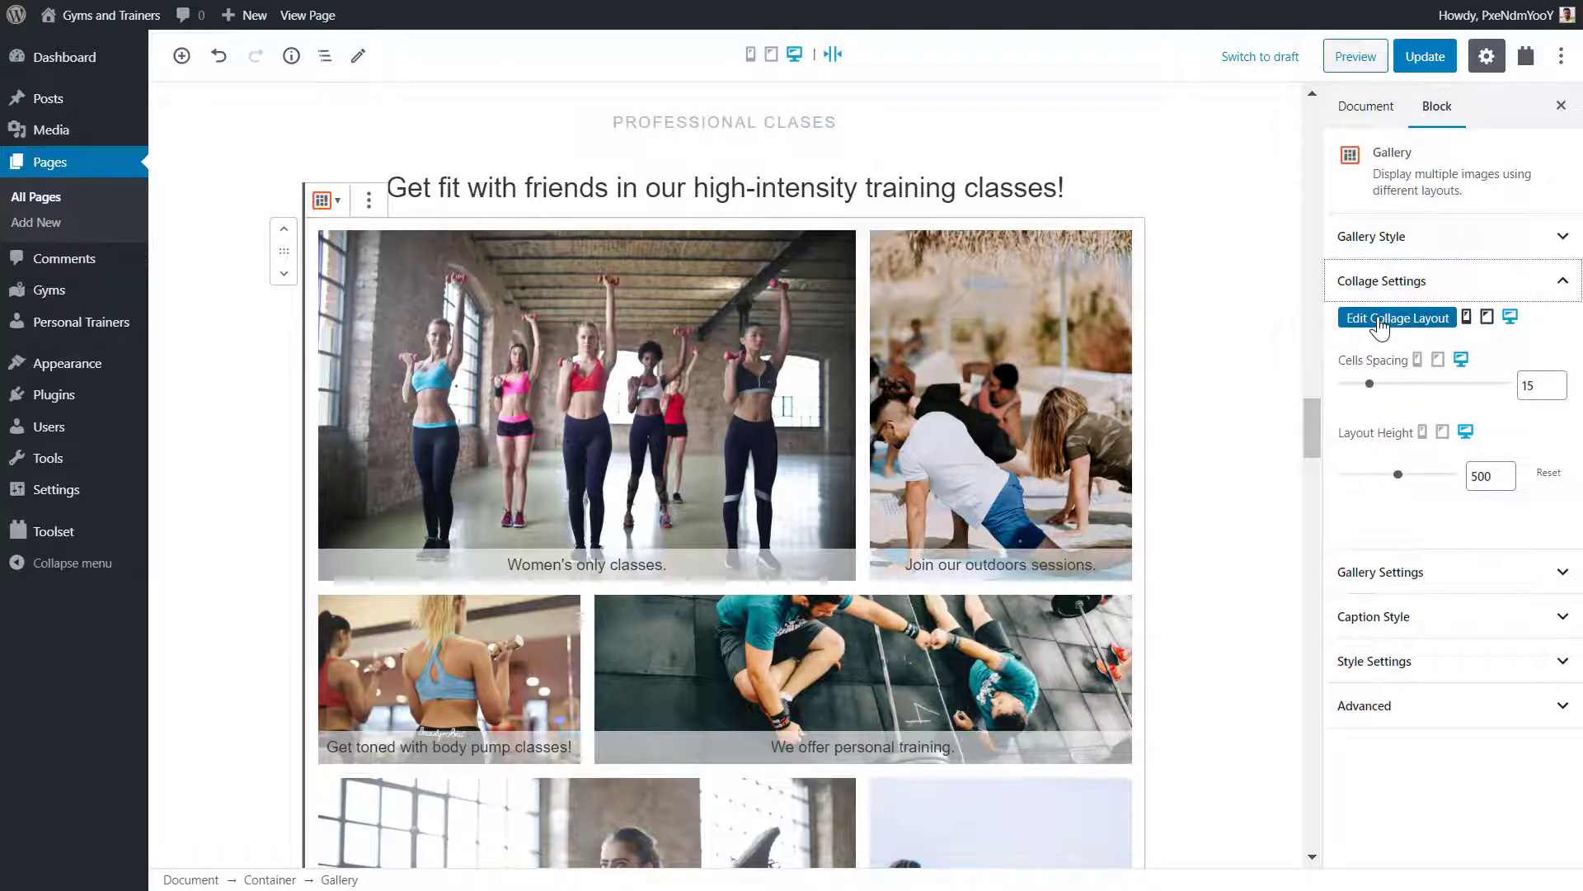
mouse_move(1402, 482)
mouse_down()
mouse_move(1387, 485)
mouse_move(1402, 486)
mouse_up()
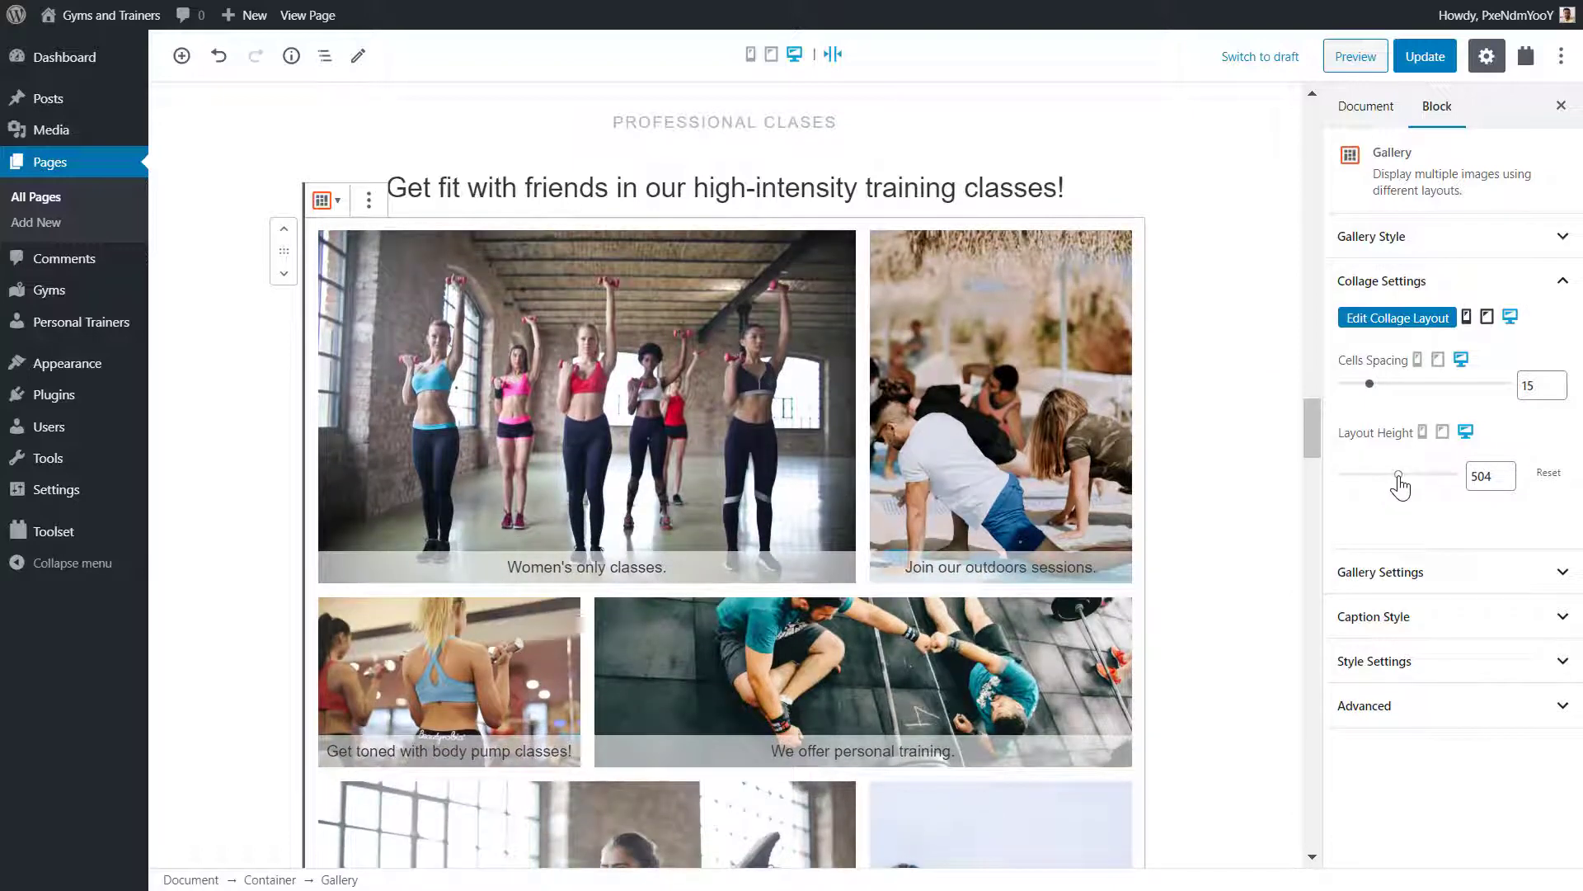
- Use a three-column Grid with Crop Images off and remove the 'Join our outdoors sessions.' photo
click(1412, 242)
click(1381, 322)
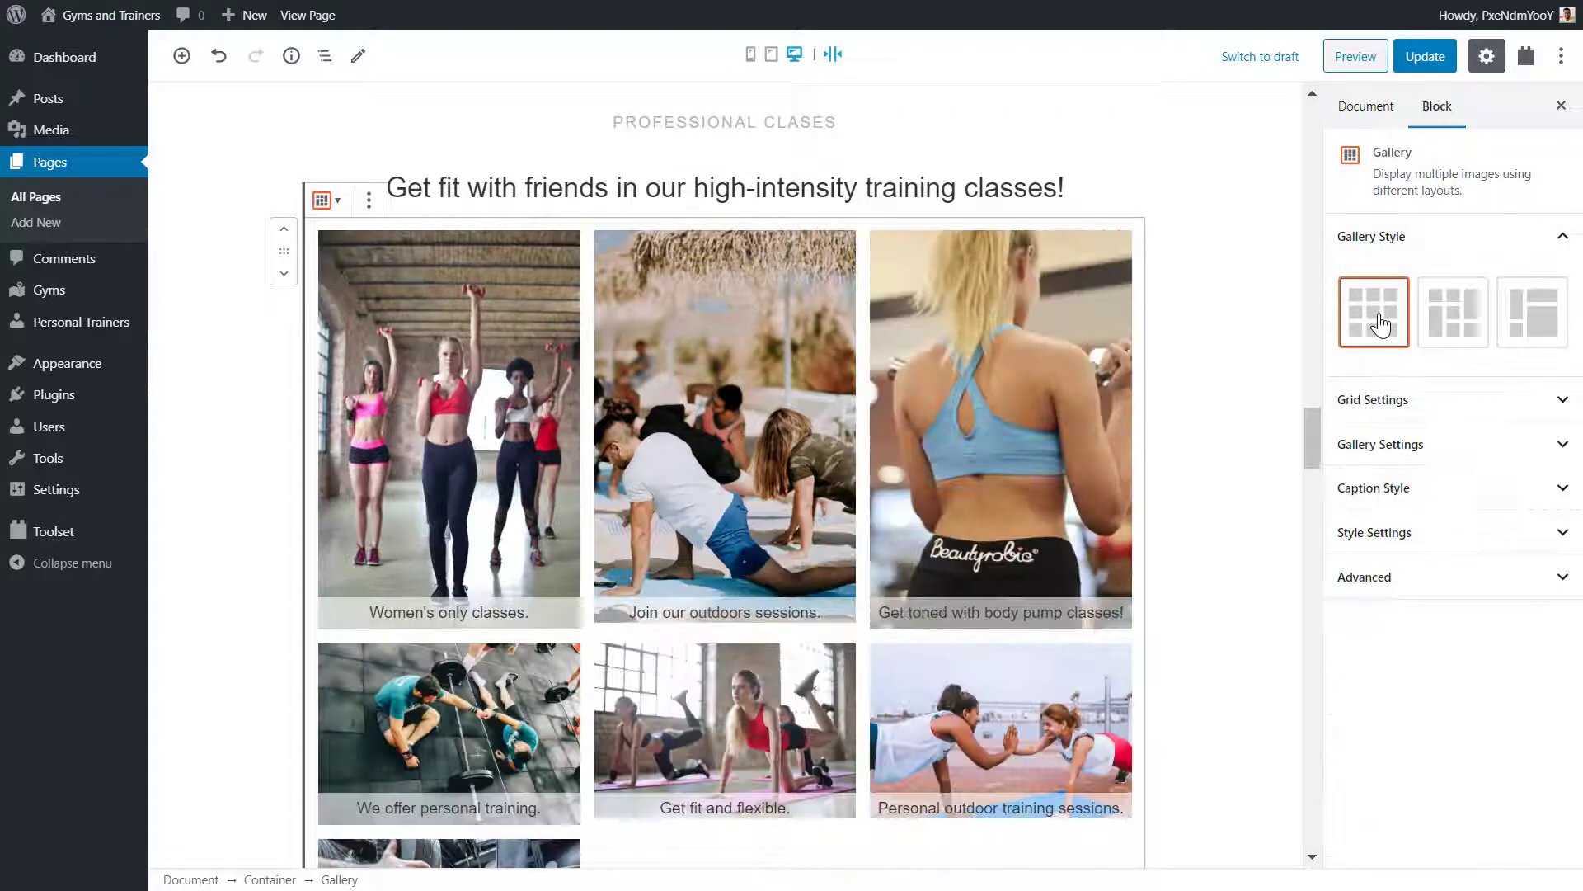
click(1385, 399)
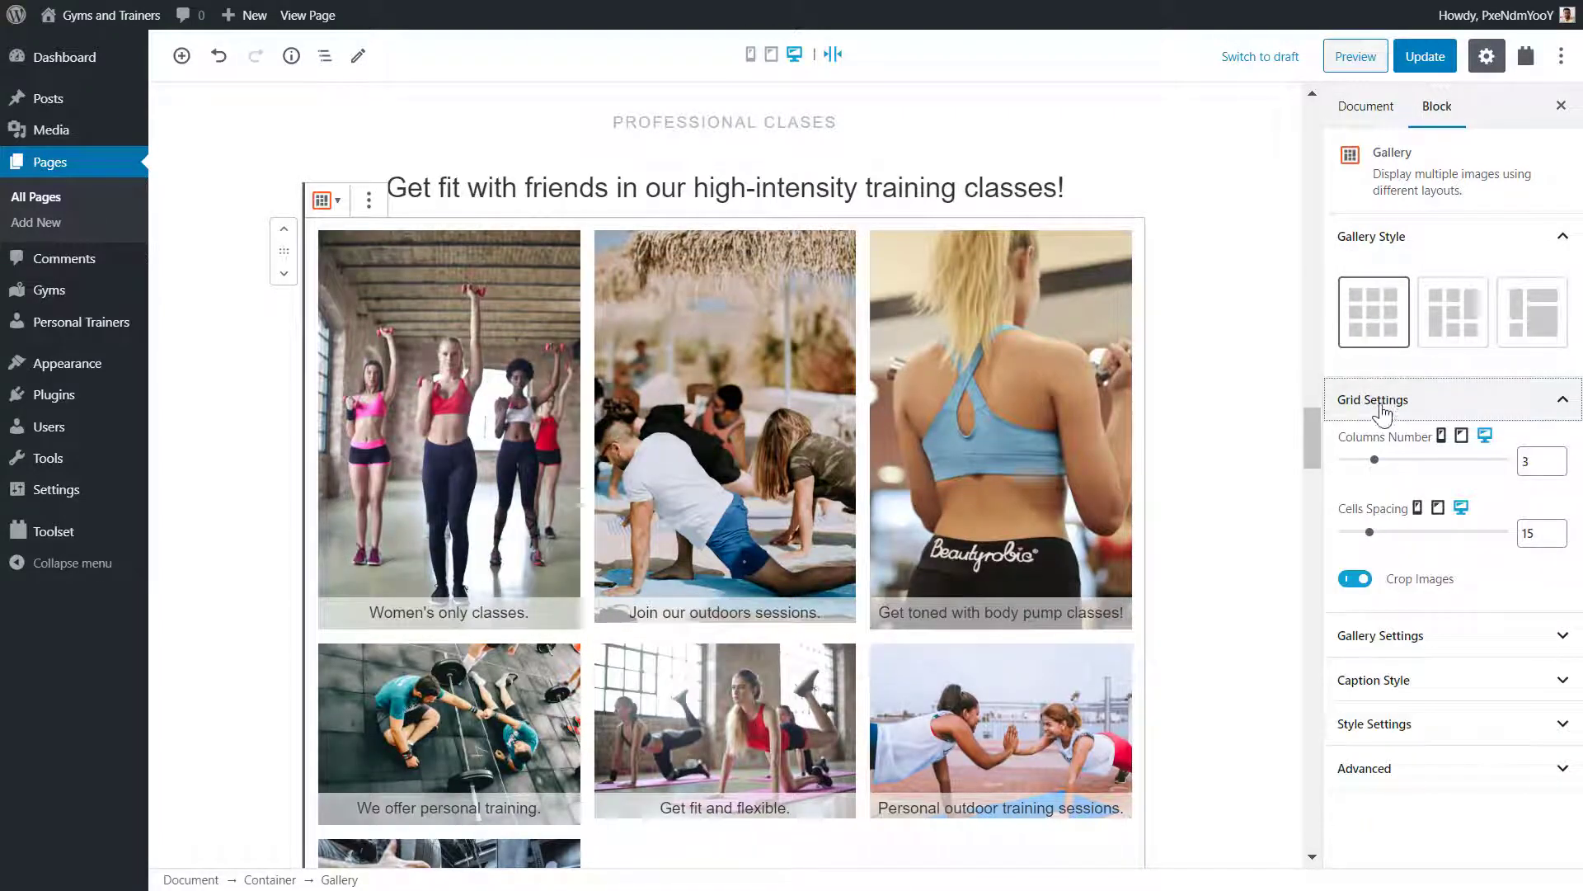
click(1353, 579)
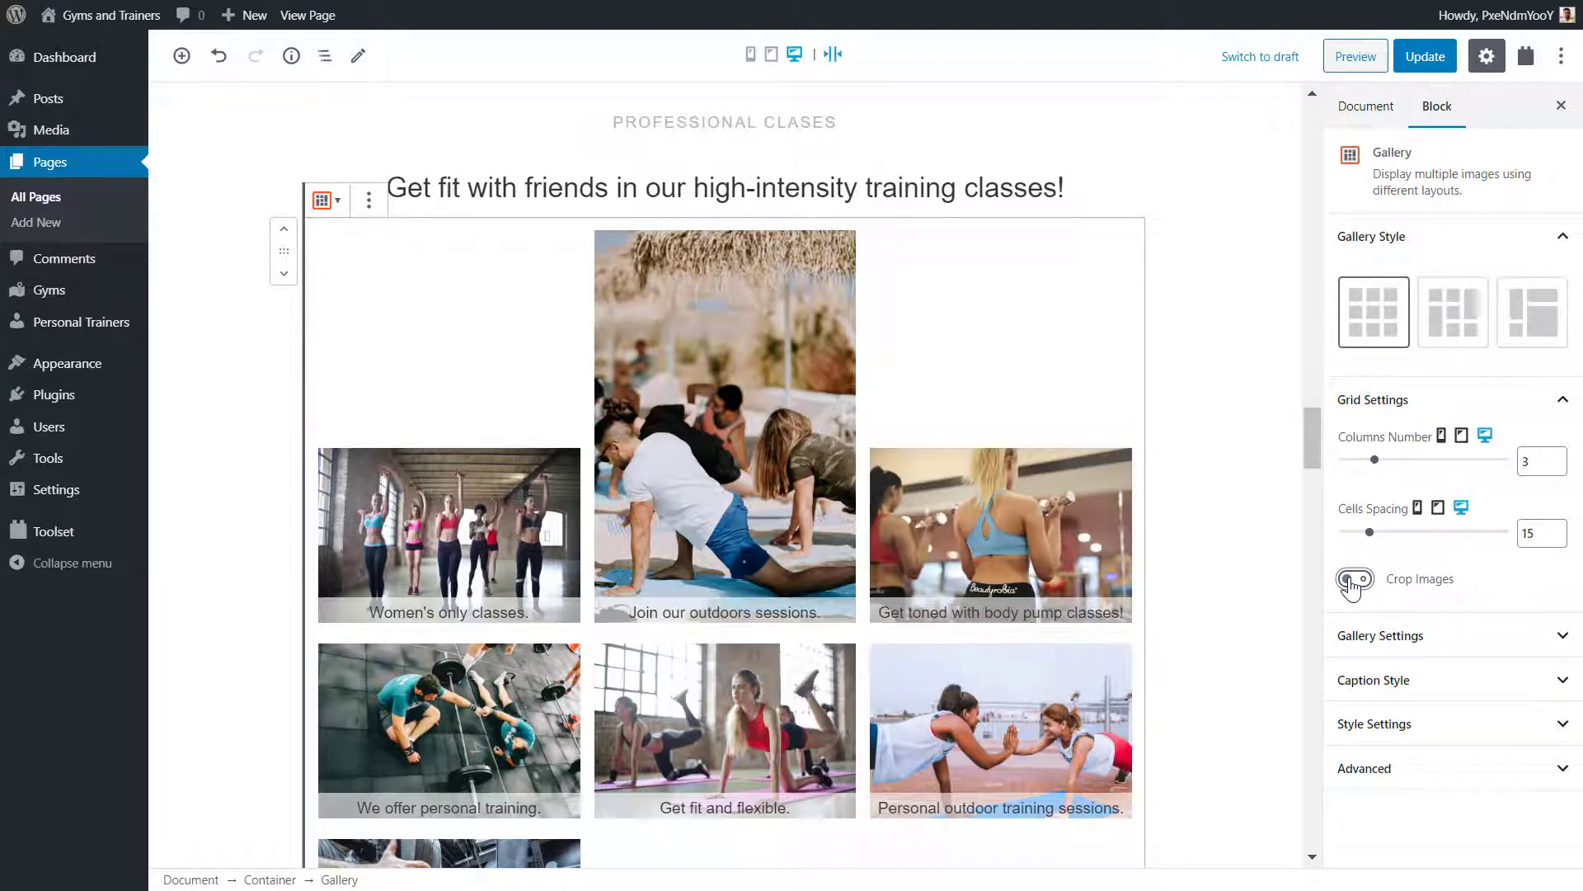
click(1353, 578)
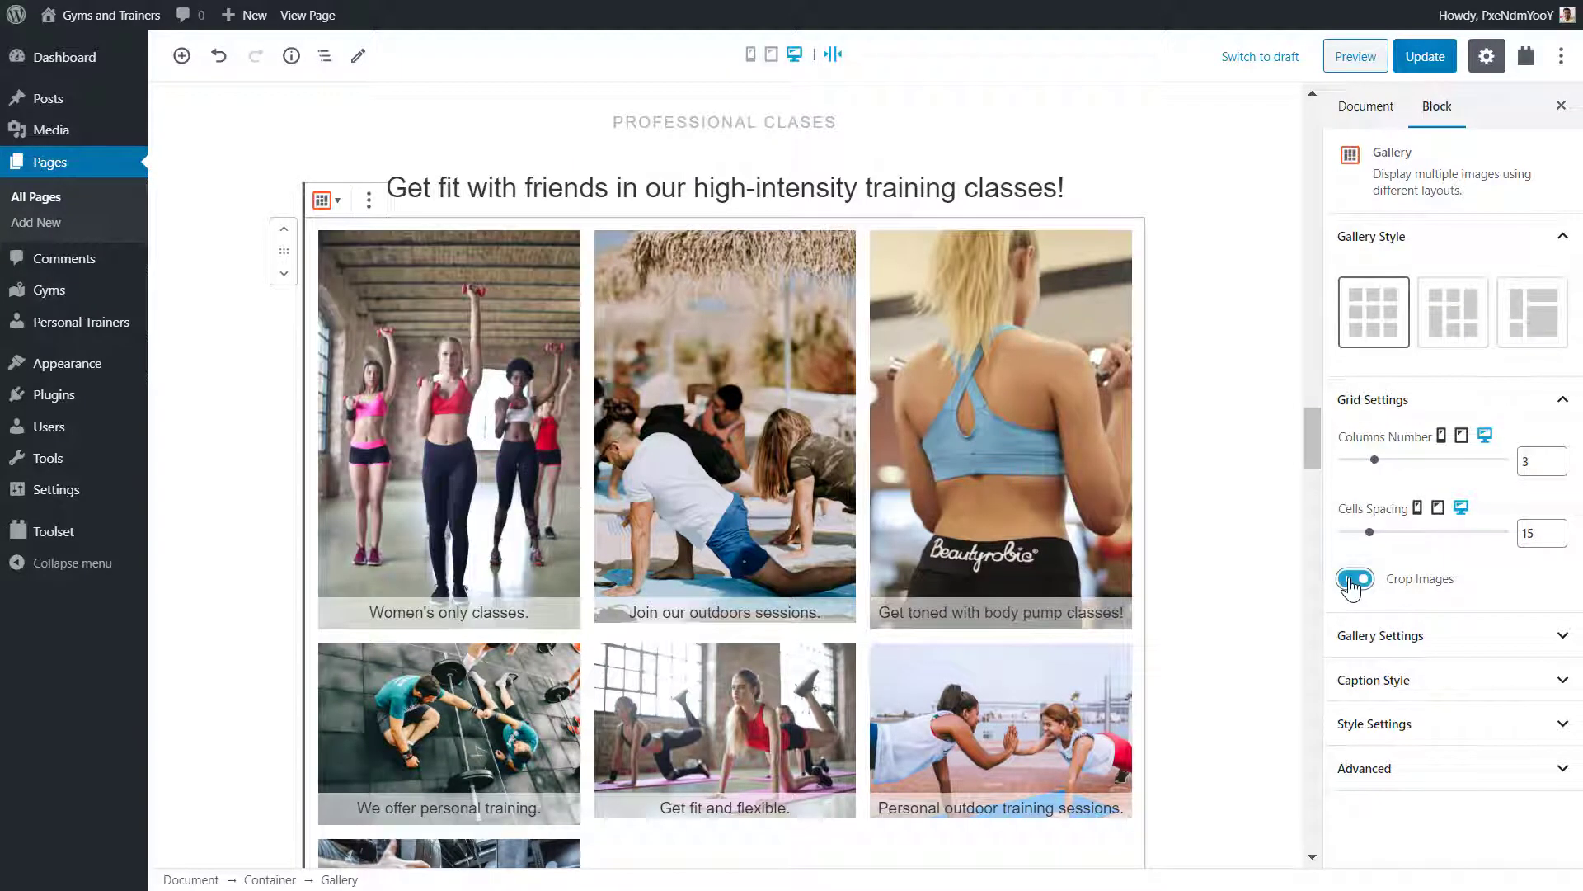
click(1353, 578)
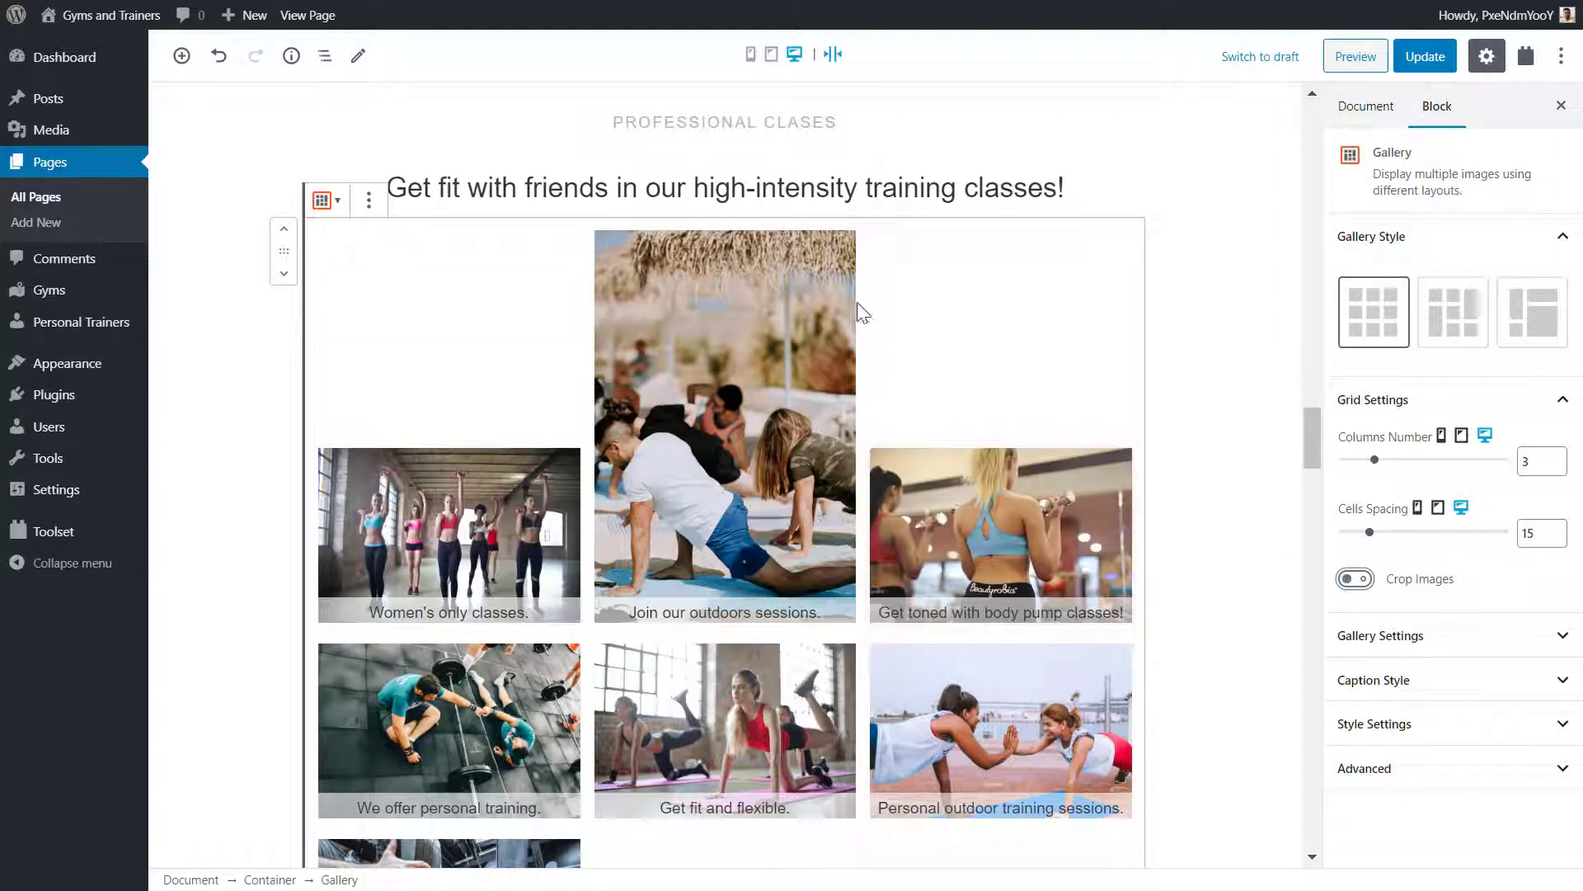
click(838, 255)
click(842, 245)
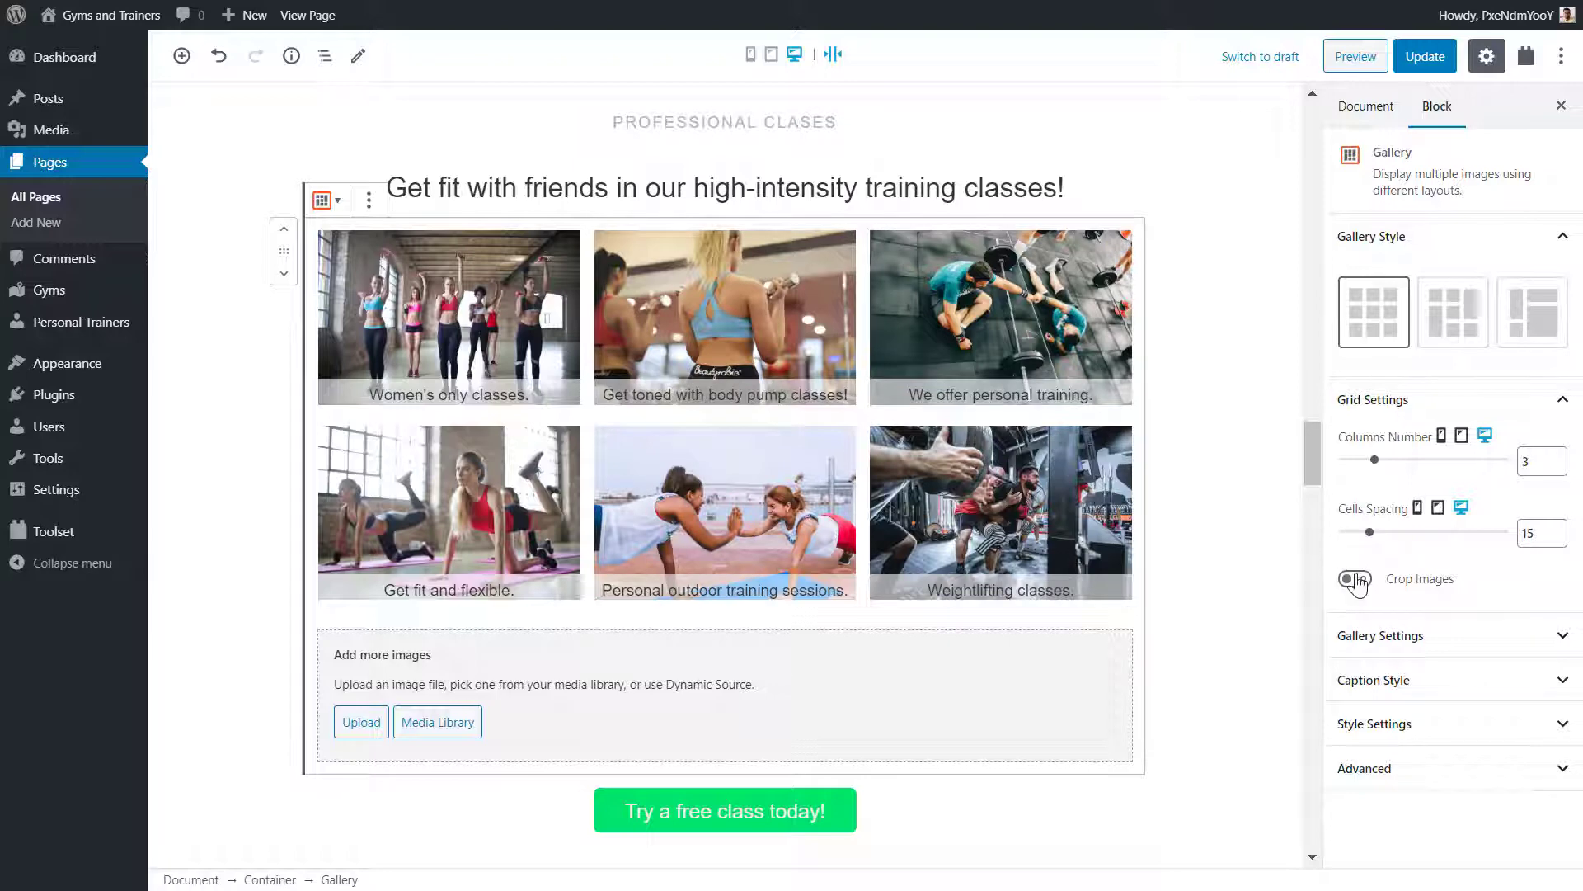
- Turn on Crop Images for the six-photo grid gallery and update the Homepage
click(1357, 580)
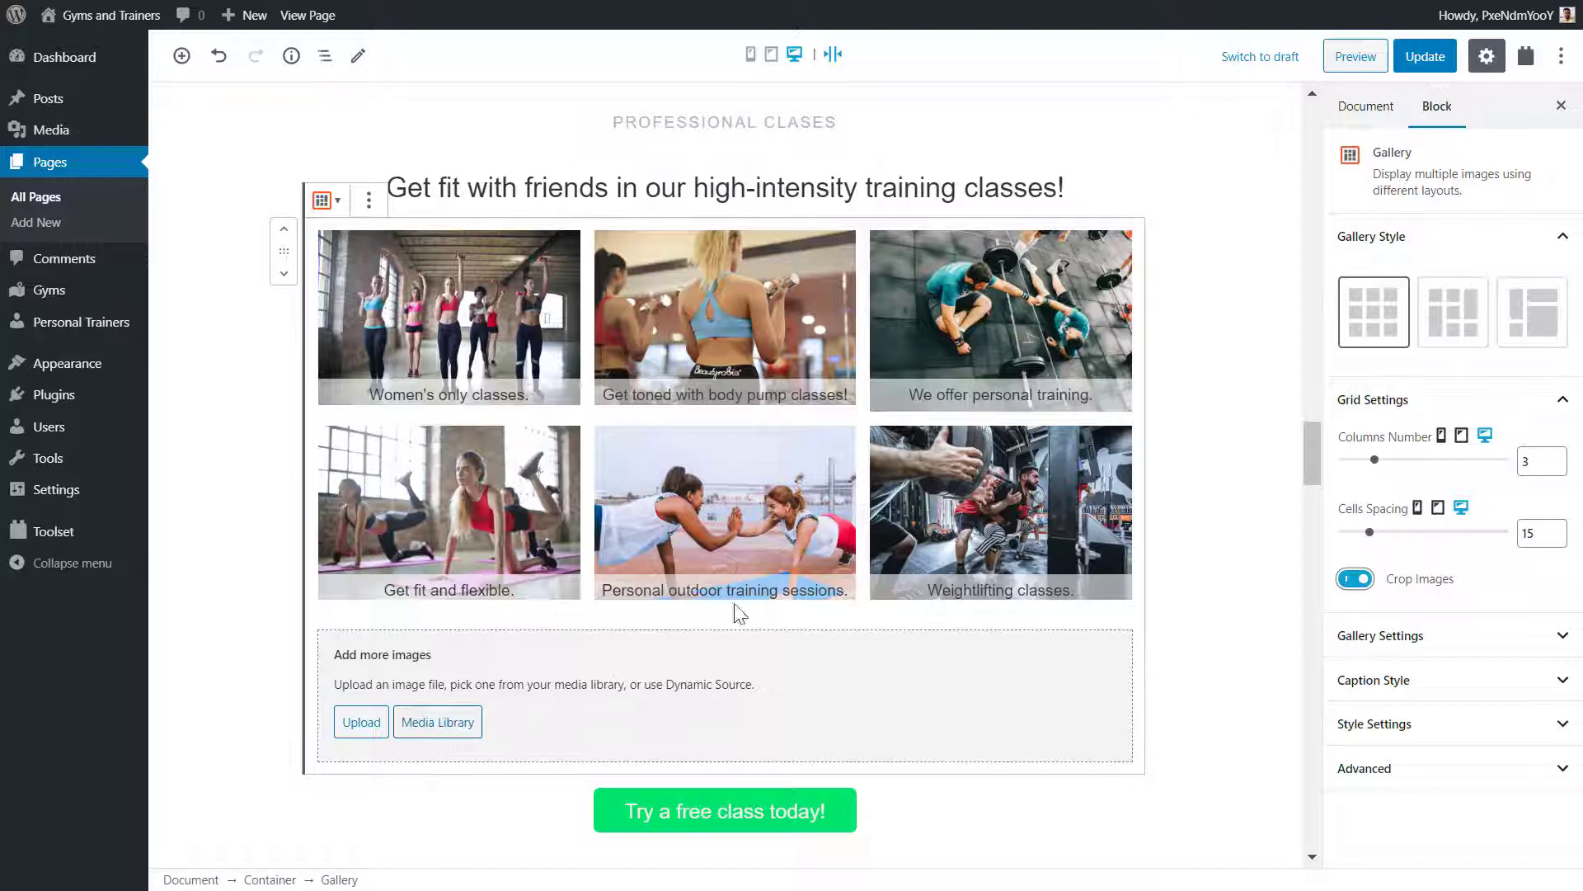
click(1416, 58)
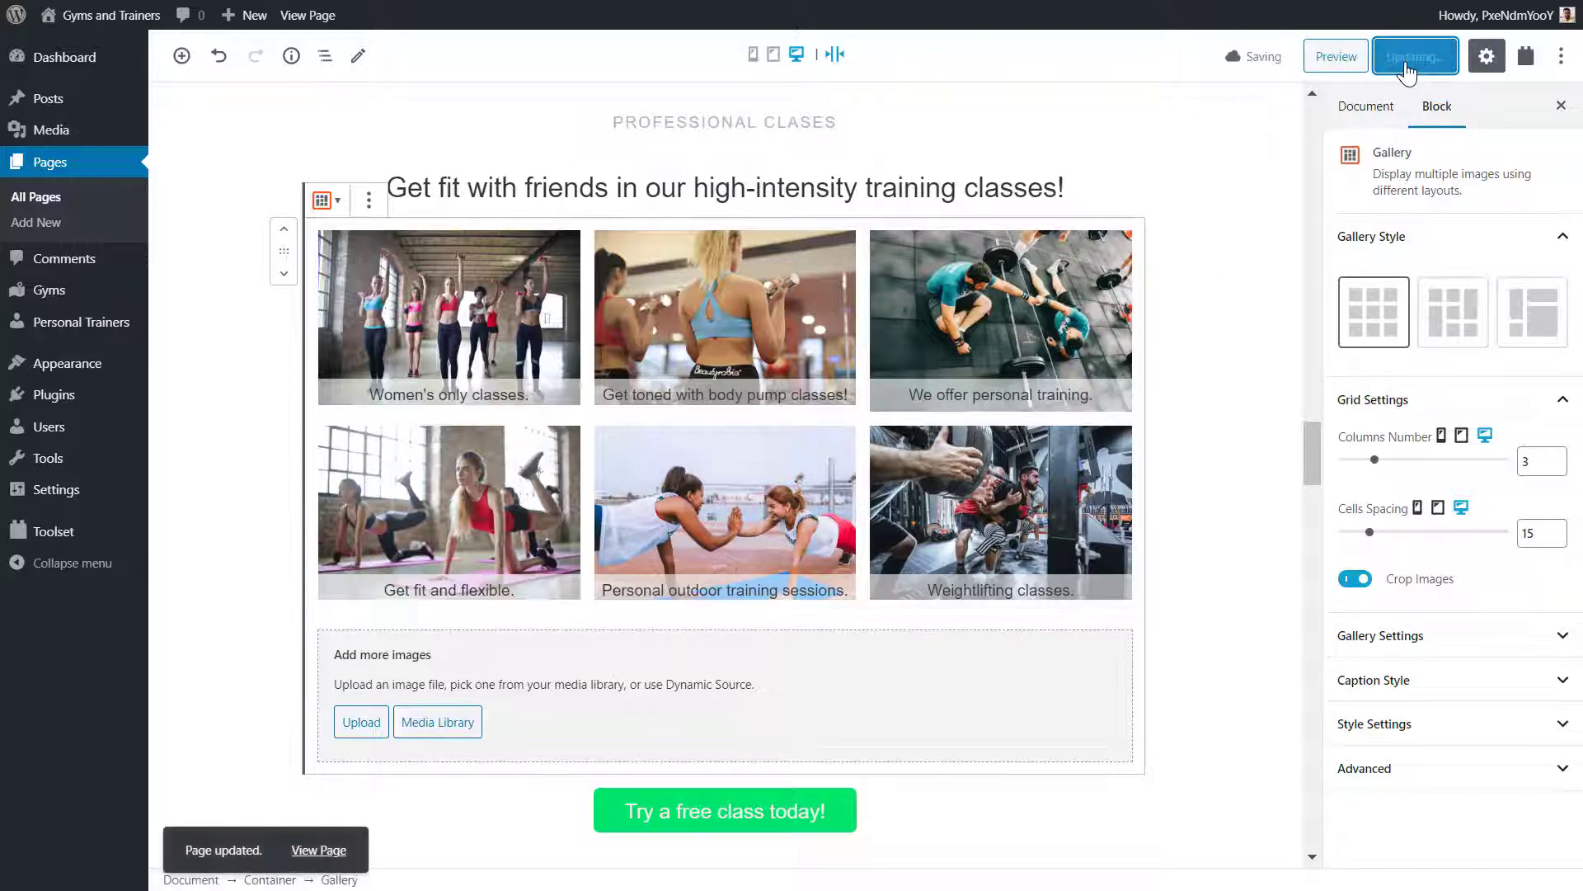
- Preview the homepage and scroll down to the cropped three-column class gallery
click(1357, 58)
drag(1557, 80, 1541, 445)
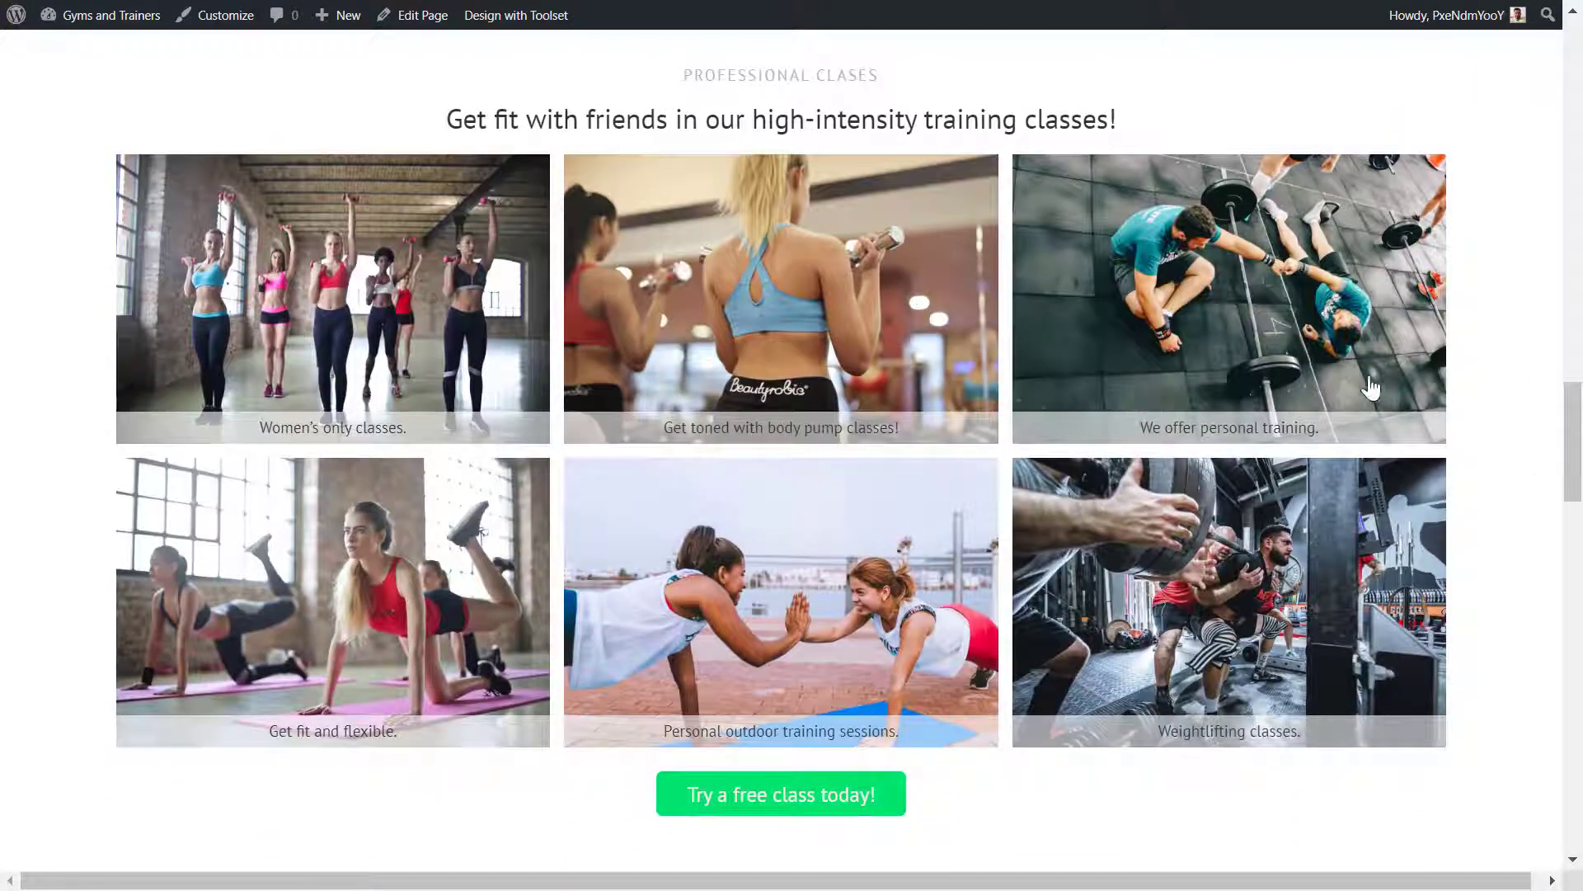